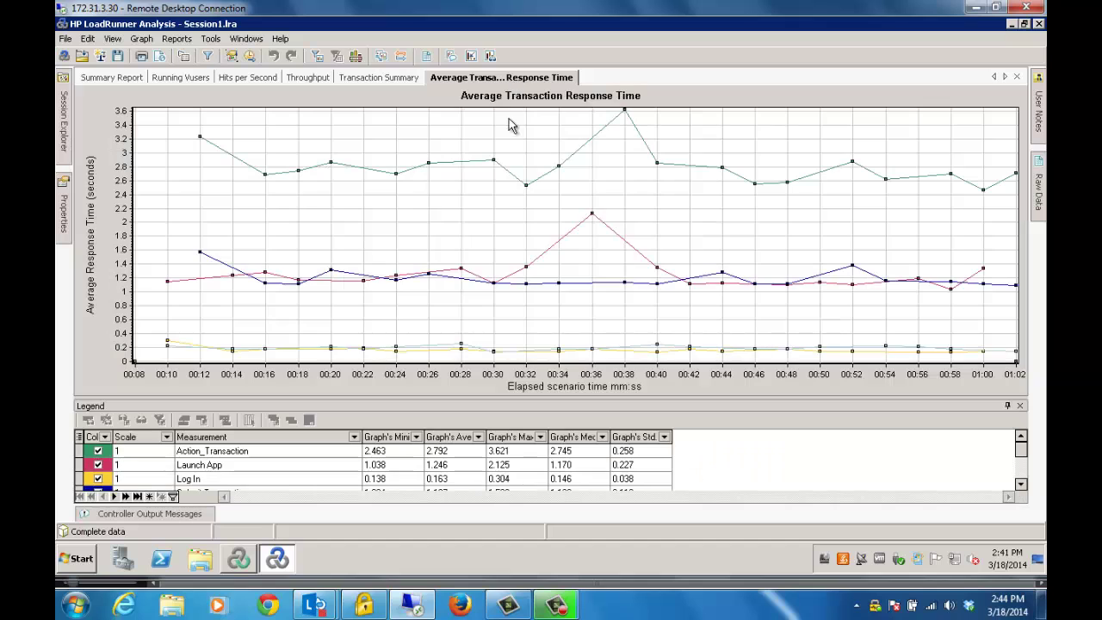
# Step: Display the Average Transaction Response Time graph as a bar chart with only the Average value type enabled
pyautogui.rightClick(456, 208)
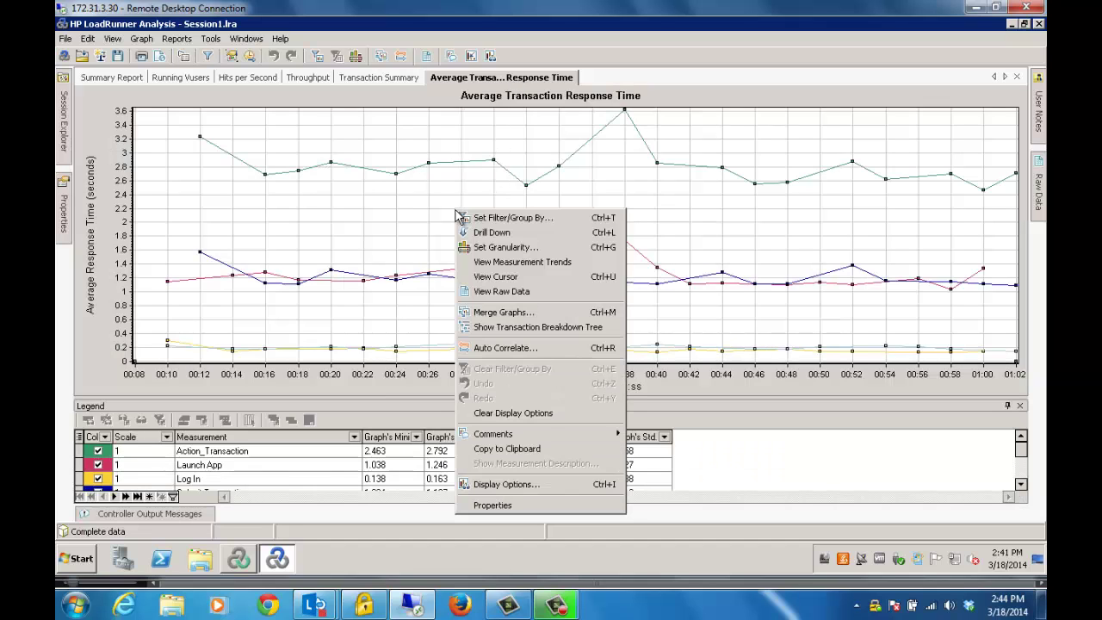
pyautogui.click(502, 486)
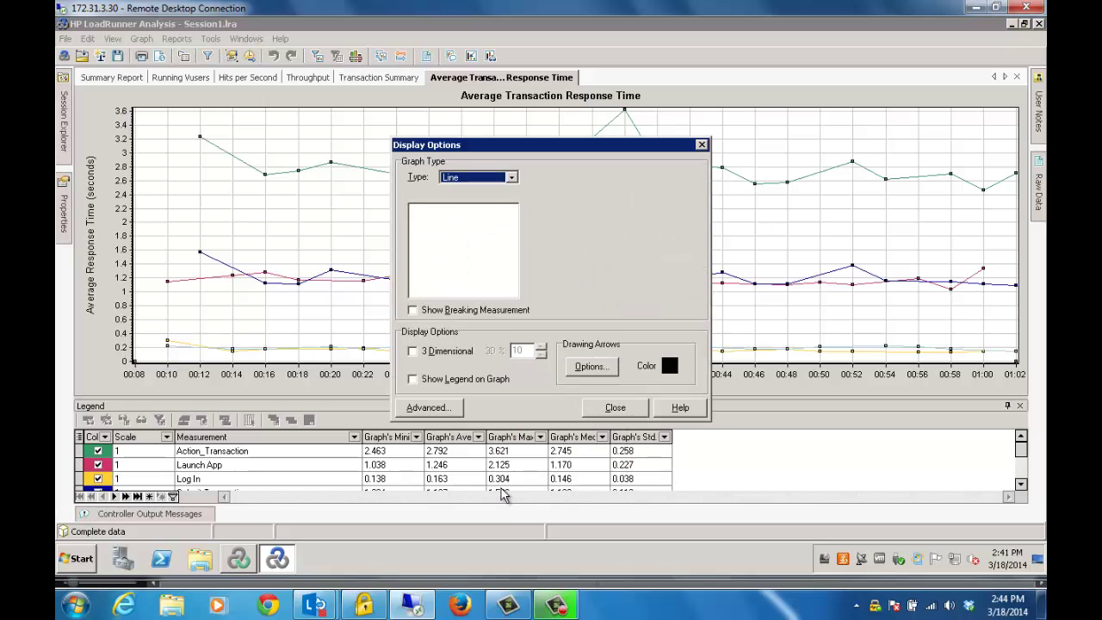
pyautogui.click(511, 178)
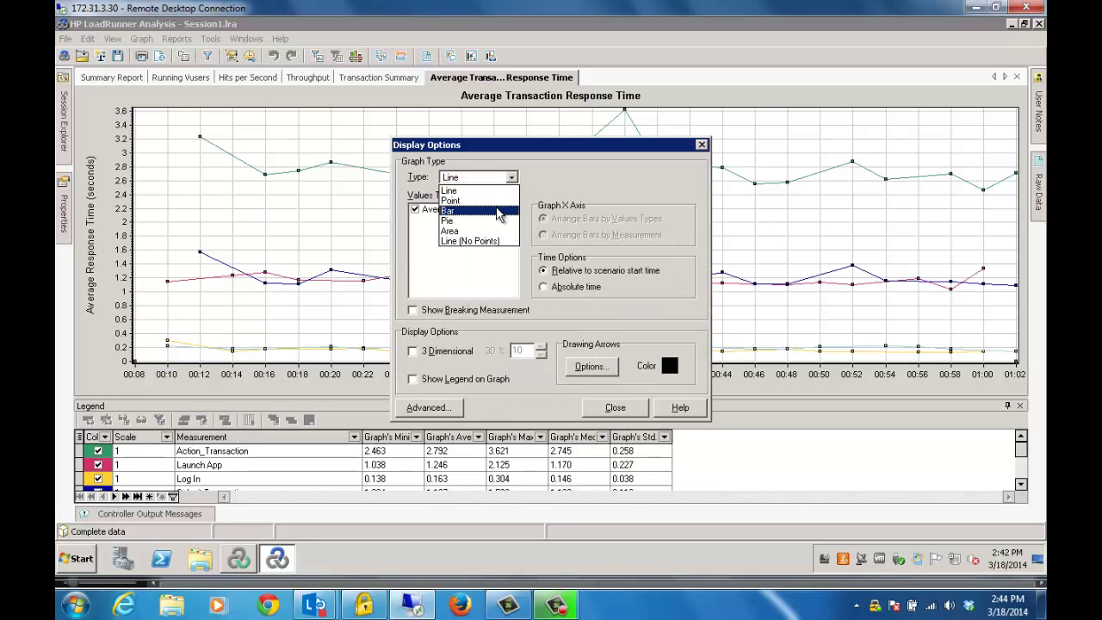
pyautogui.click(456, 210)
pyautogui.click(415, 209)
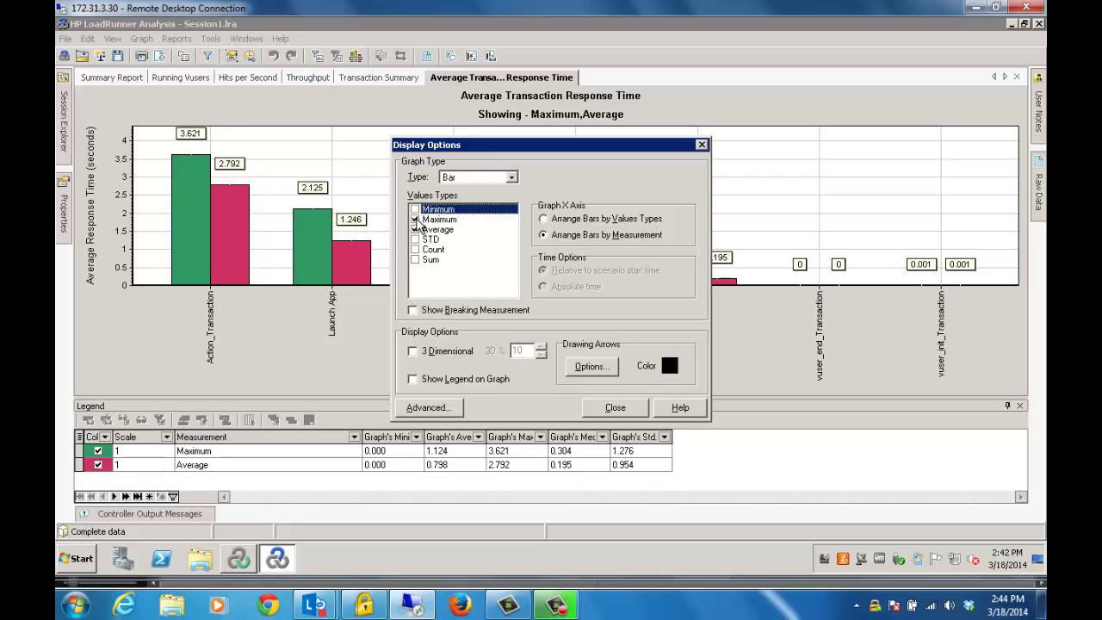
pyautogui.click(415, 219)
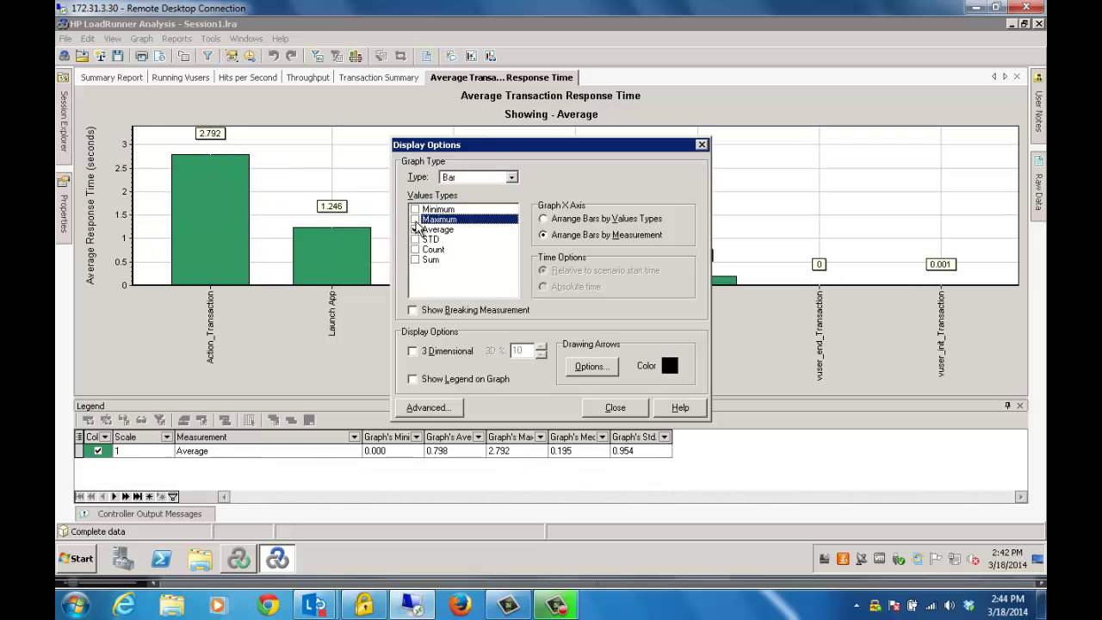
pyautogui.click(625, 407)
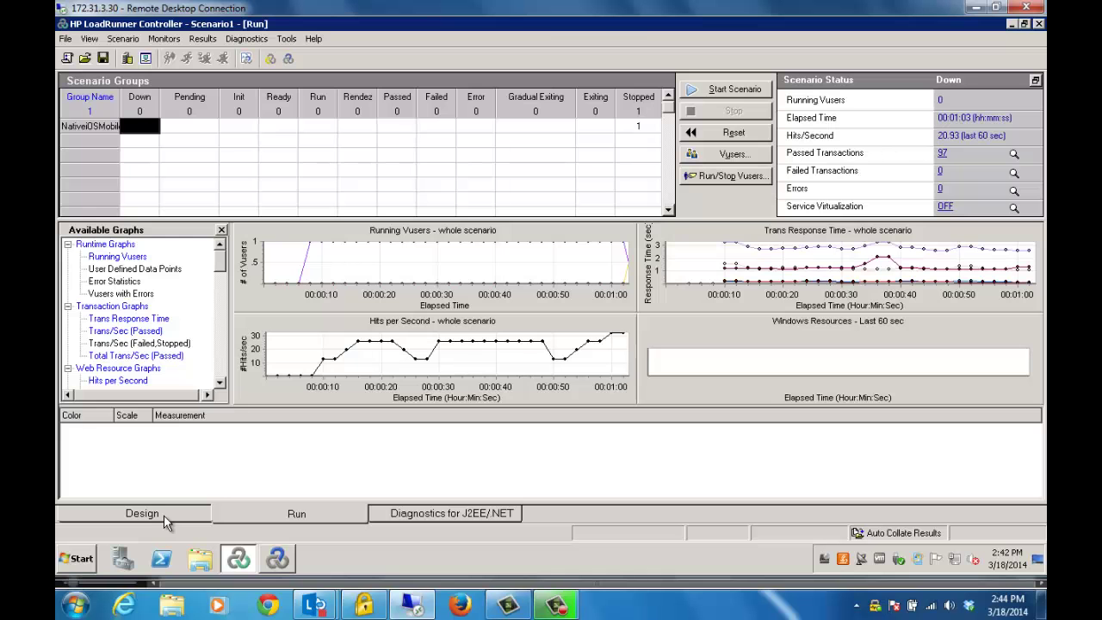
# Step: Enable network virtualization in the Controller's scenario design and add a virtual location named San Francisco ATT 3G
pyautogui.click(165, 519)
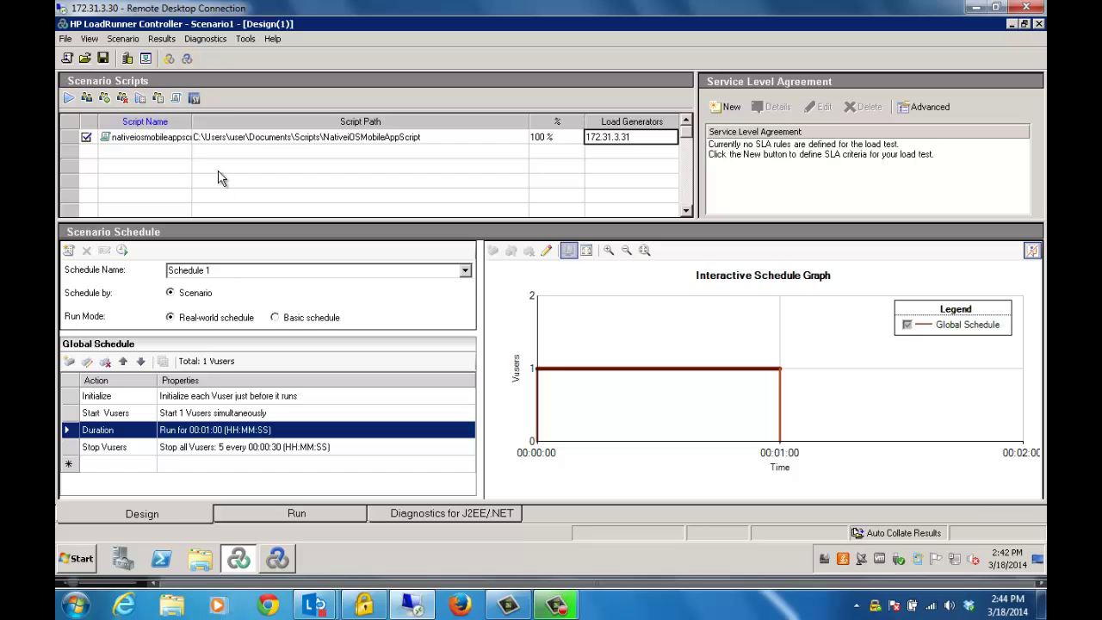
pyautogui.click(145, 59)
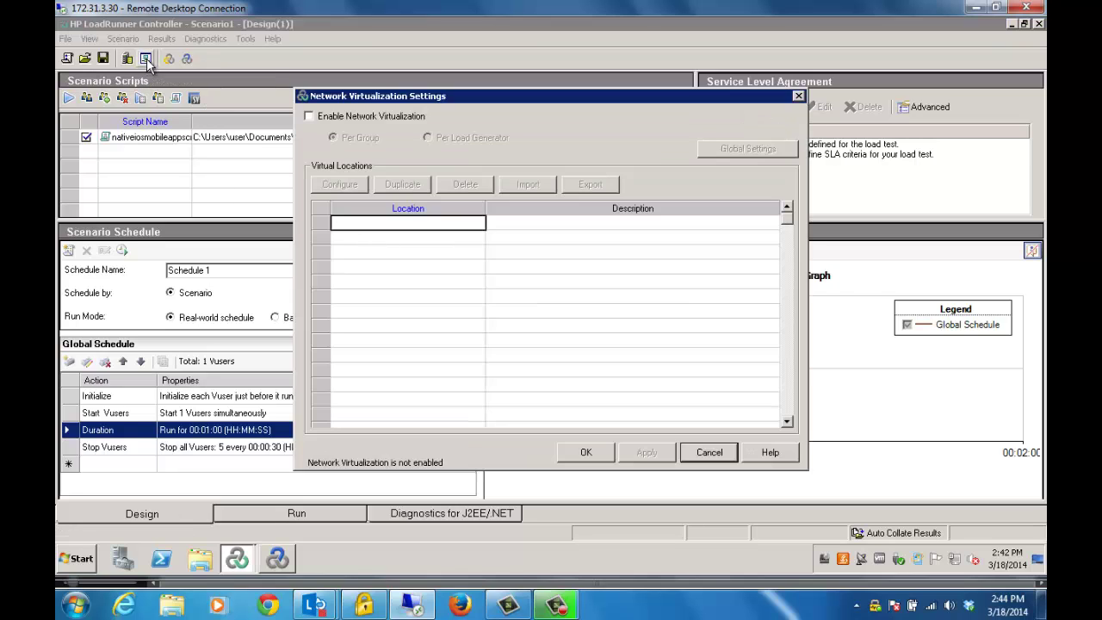
pyautogui.click(310, 117)
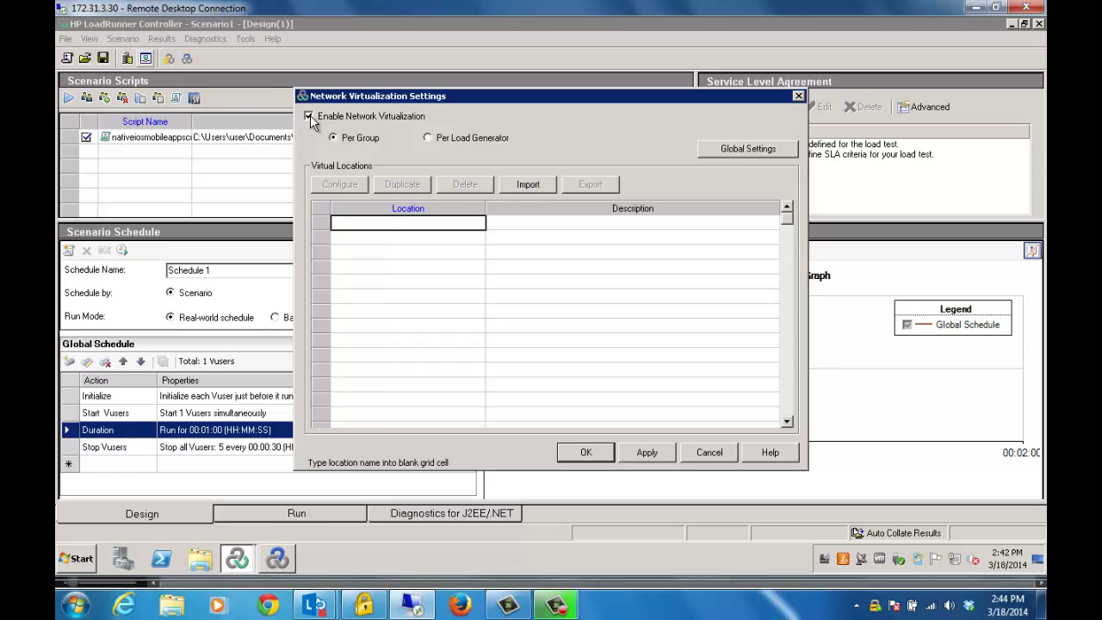
pyautogui.click(391, 224)
pyautogui.write('San Francisco ATT 3G')
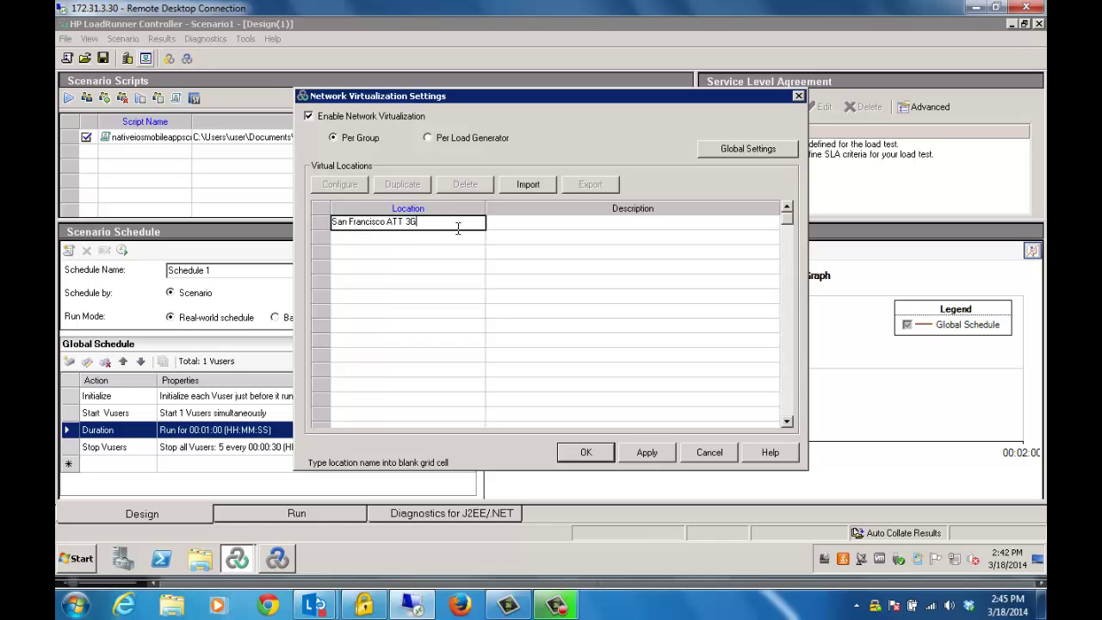
pyautogui.click(448, 235)
# Step: Configure the San Francisco ATT 3G location with the import-from-library method and start an import from the Shunra Global Library
pyautogui.click(447, 222)
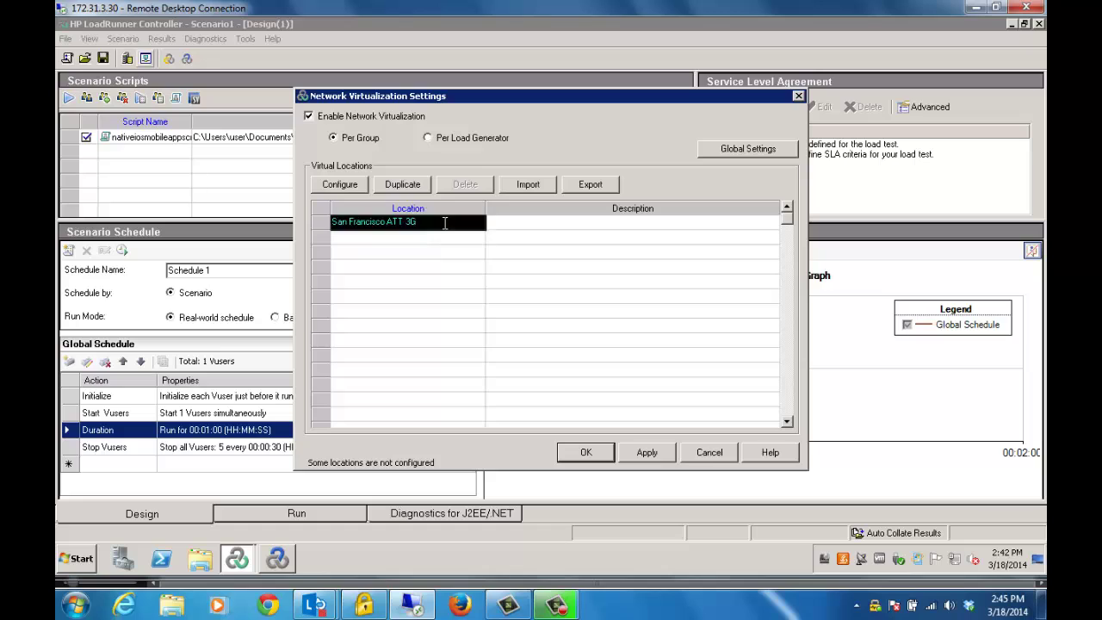
pyautogui.click(347, 187)
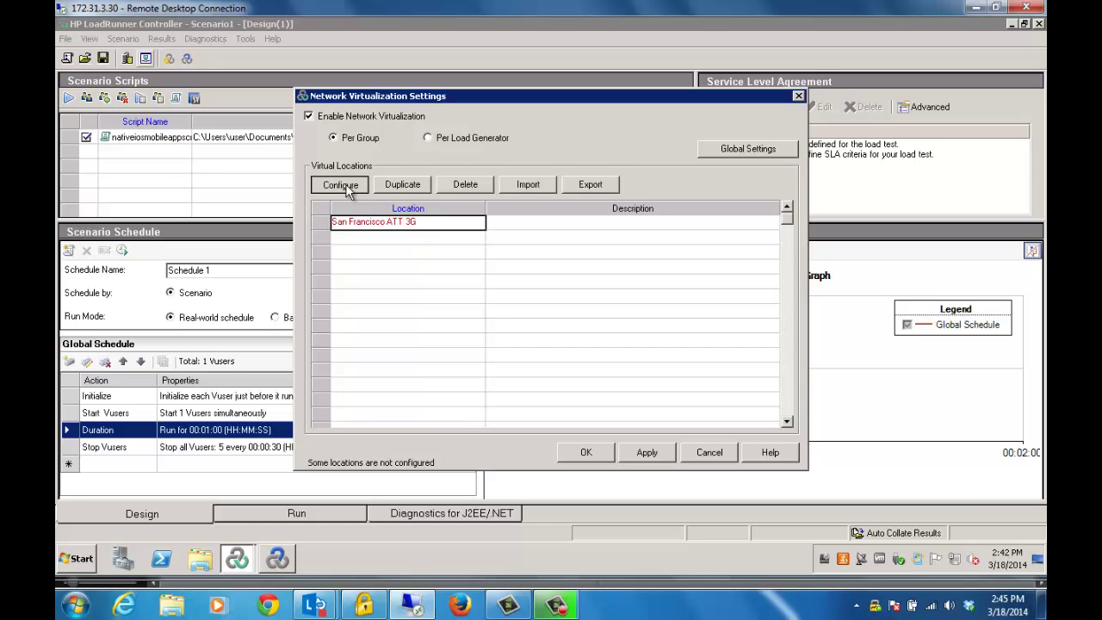
pyautogui.click(350, 190)
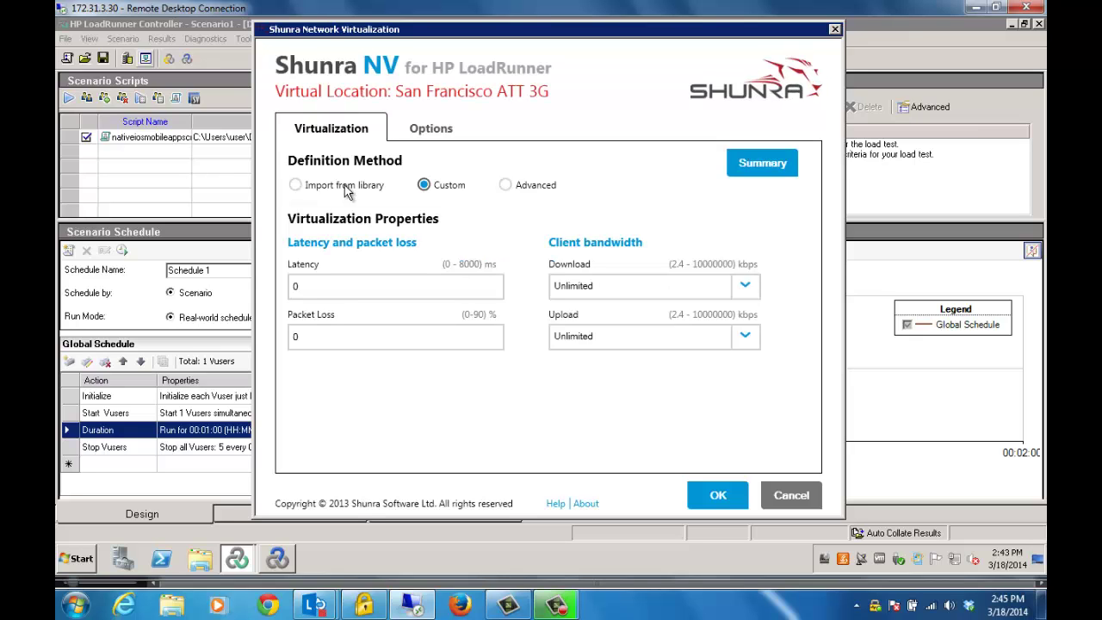
pyautogui.click(295, 186)
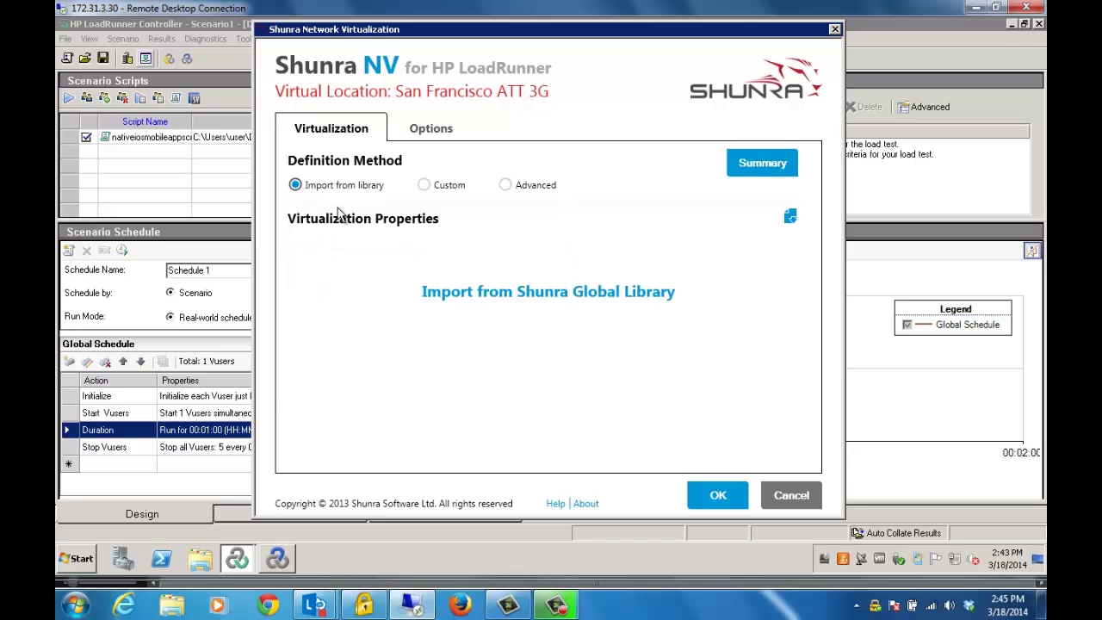
pyautogui.click(544, 294)
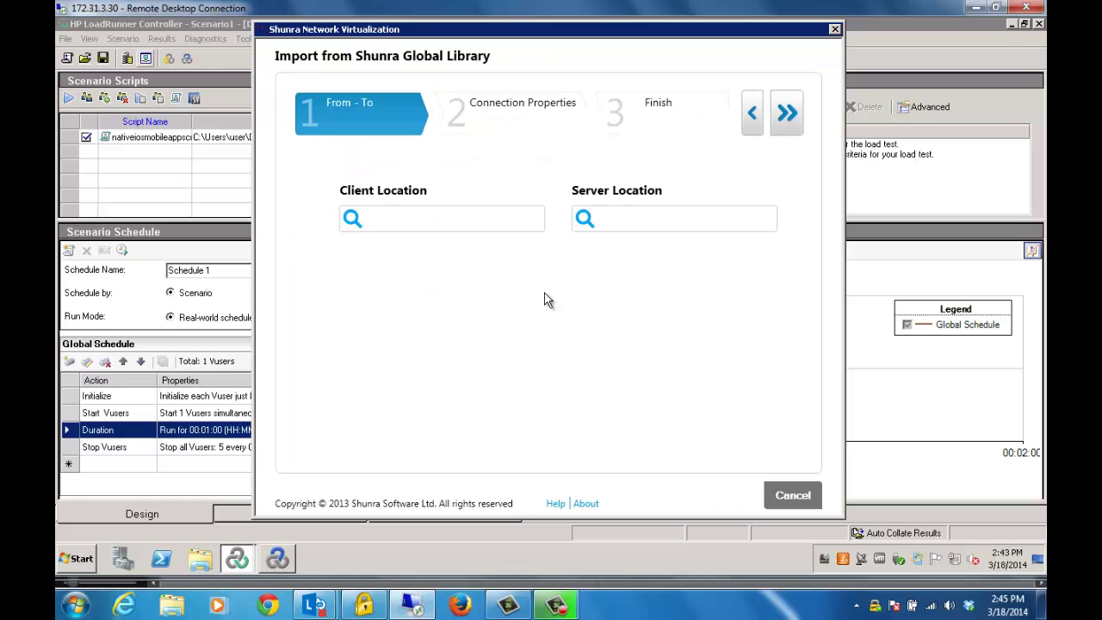
# Step: Set the client location to San Francisco, CA, US and the server location to Philadelphia, PA, US
pyautogui.click(388, 218)
pyautogui.write('San Francis')
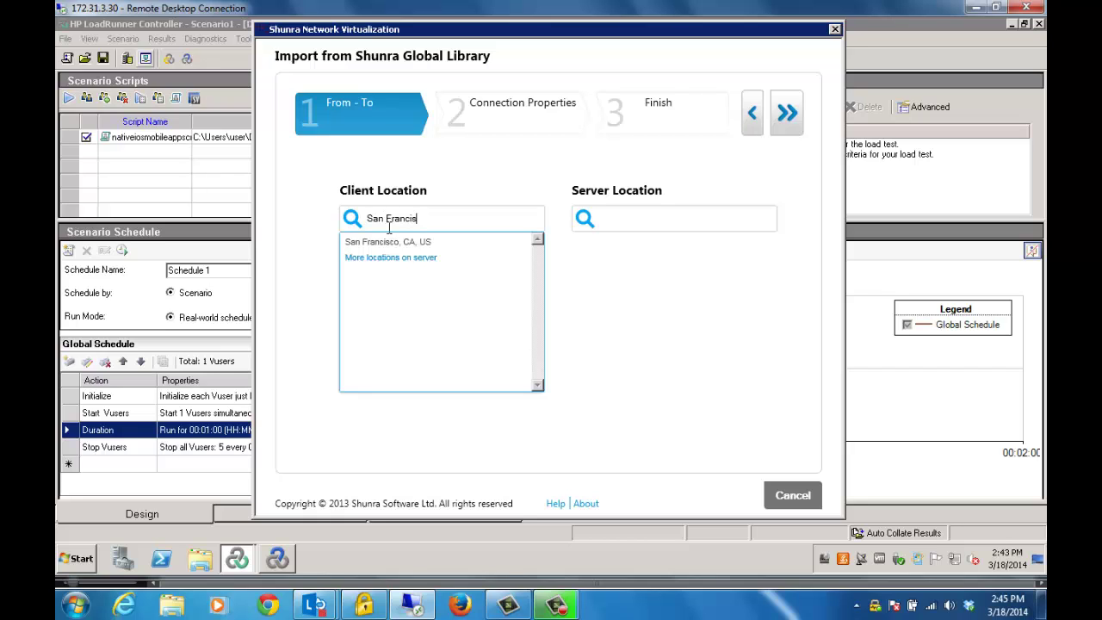
pyautogui.click(389, 242)
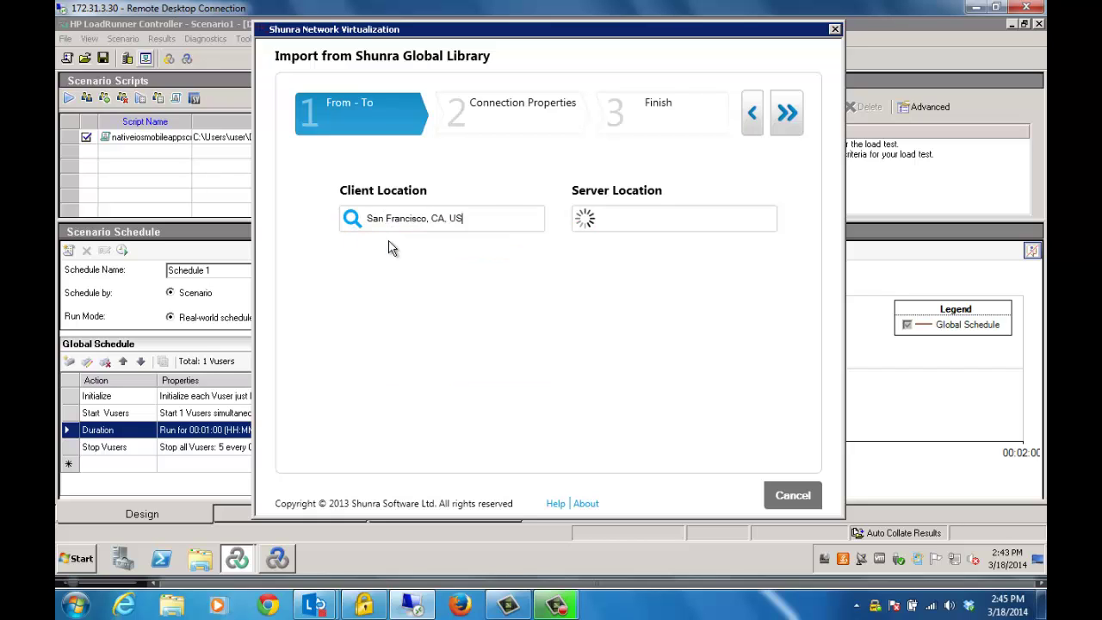
pyautogui.click(630, 215)
pyautogui.write('Philade')
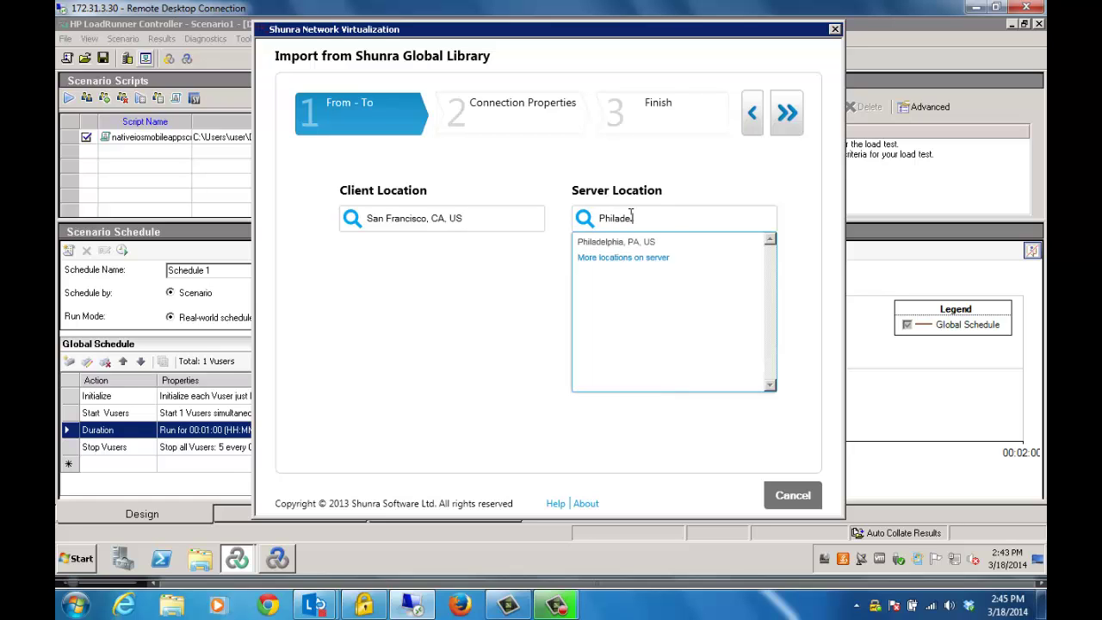
pyautogui.write('l')
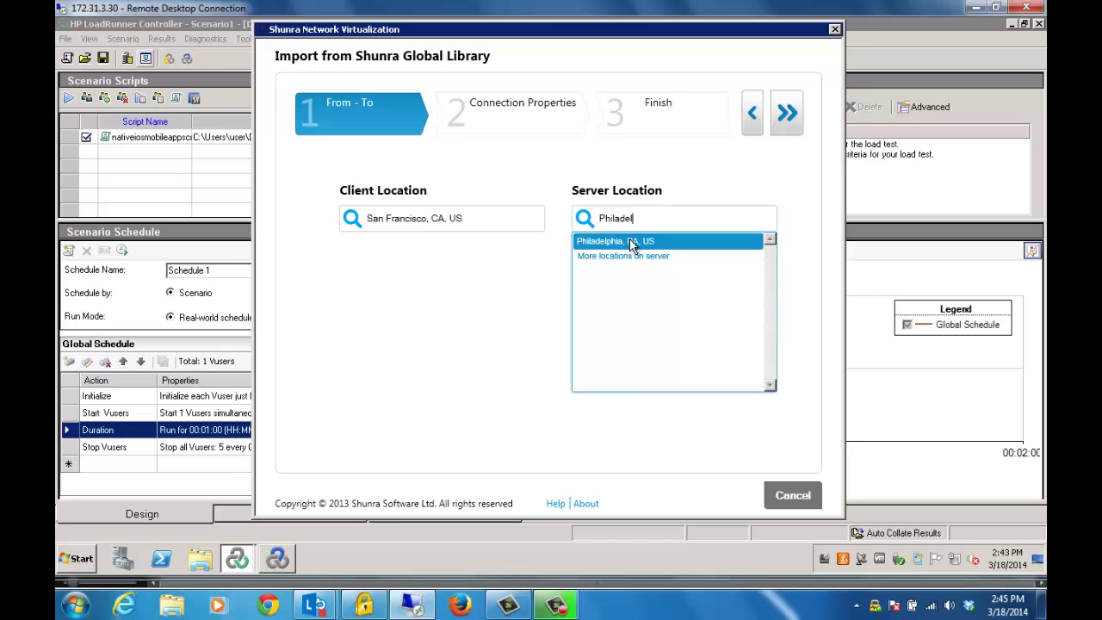
pyautogui.click(633, 244)
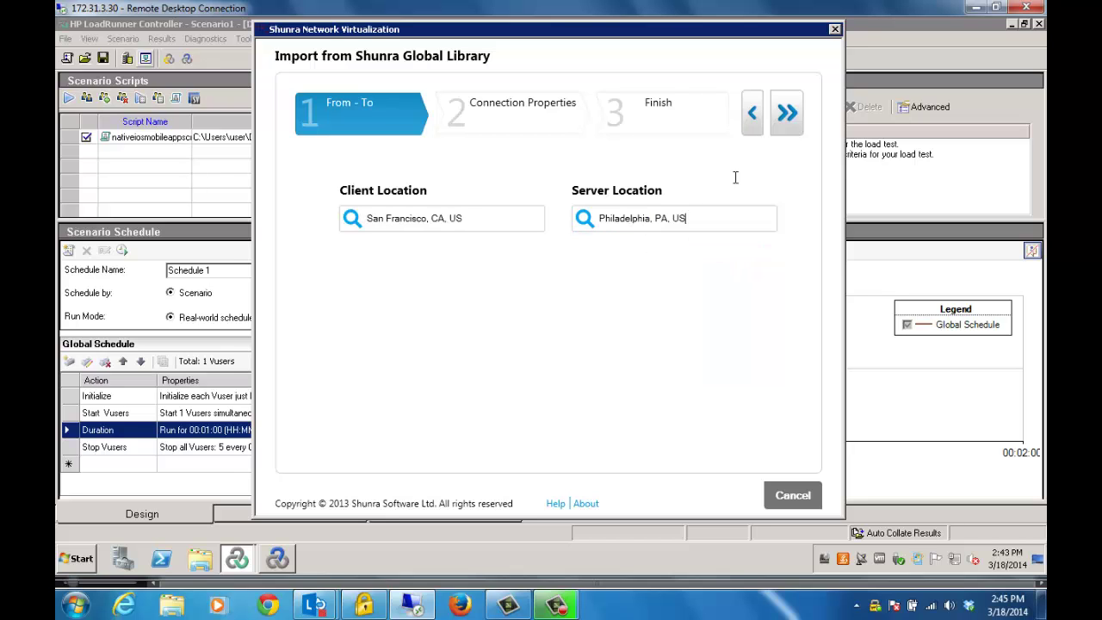
pyautogui.click(794, 120)
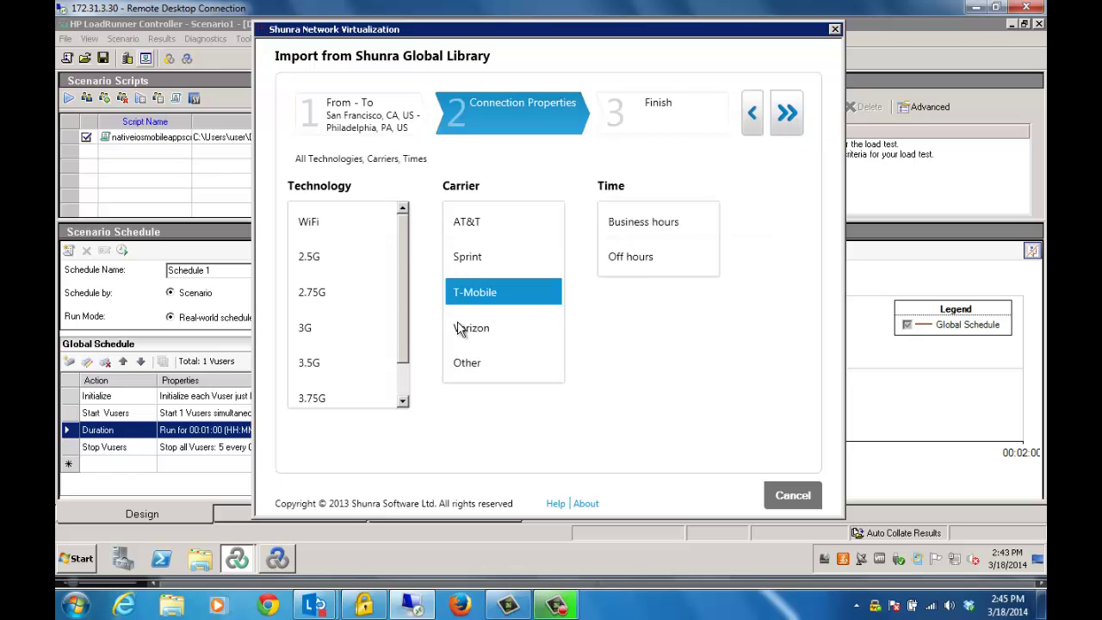
# Step: Choose 3G, AT&T and Business hours as connection properties, then finish the import with Fair quality and accept the network virtualization settings
pyautogui.click(325, 331)
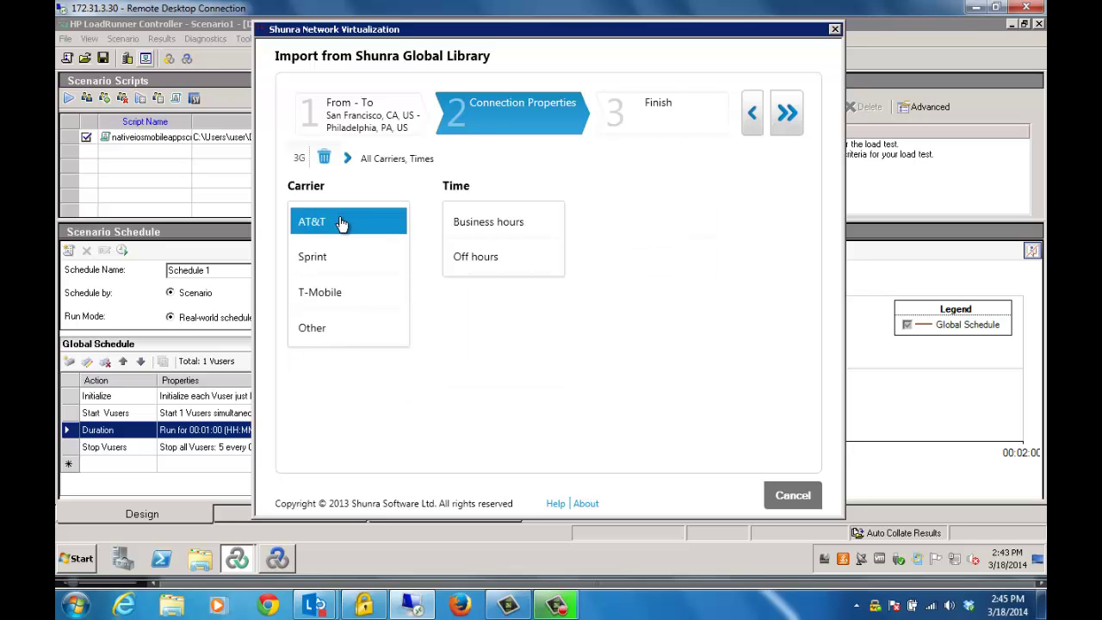
pyautogui.click(342, 223)
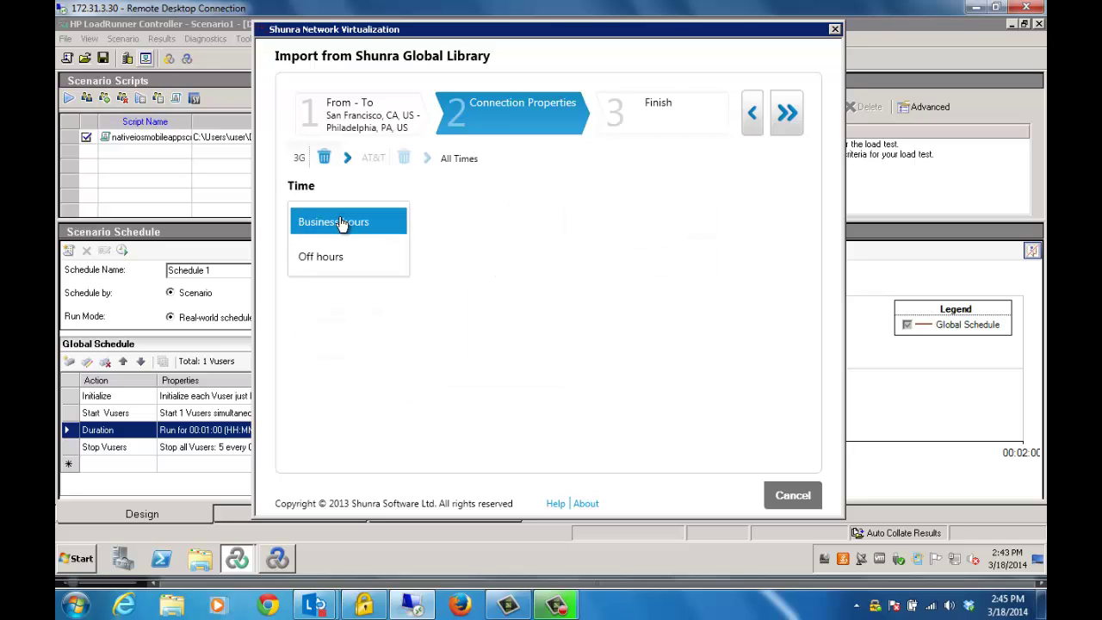
pyautogui.click(346, 225)
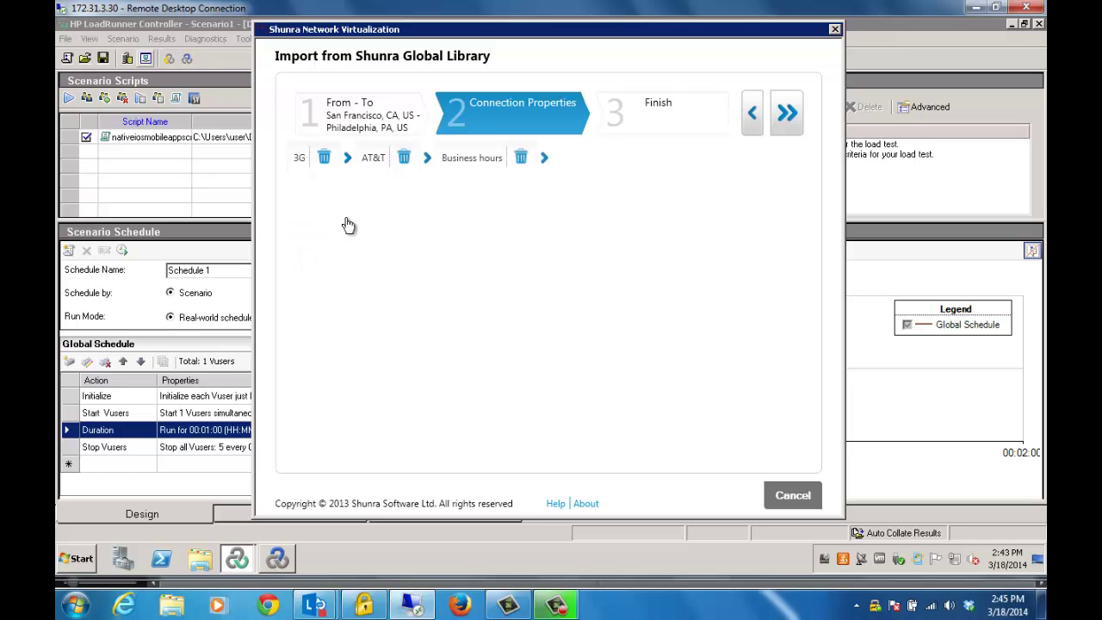
pyautogui.click(785, 121)
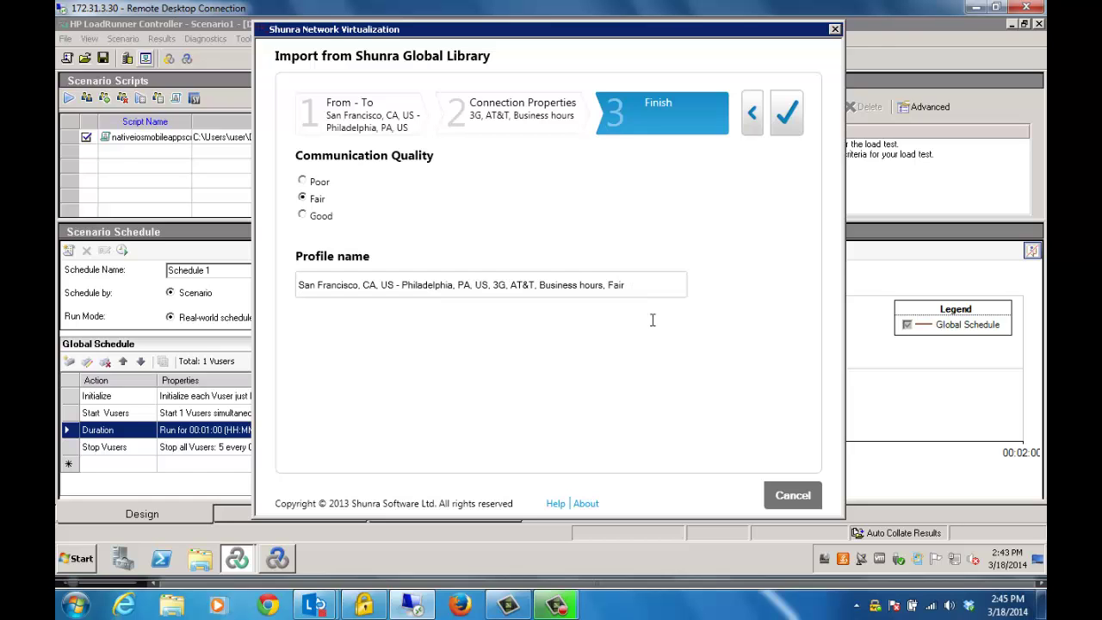
pyautogui.click(787, 121)
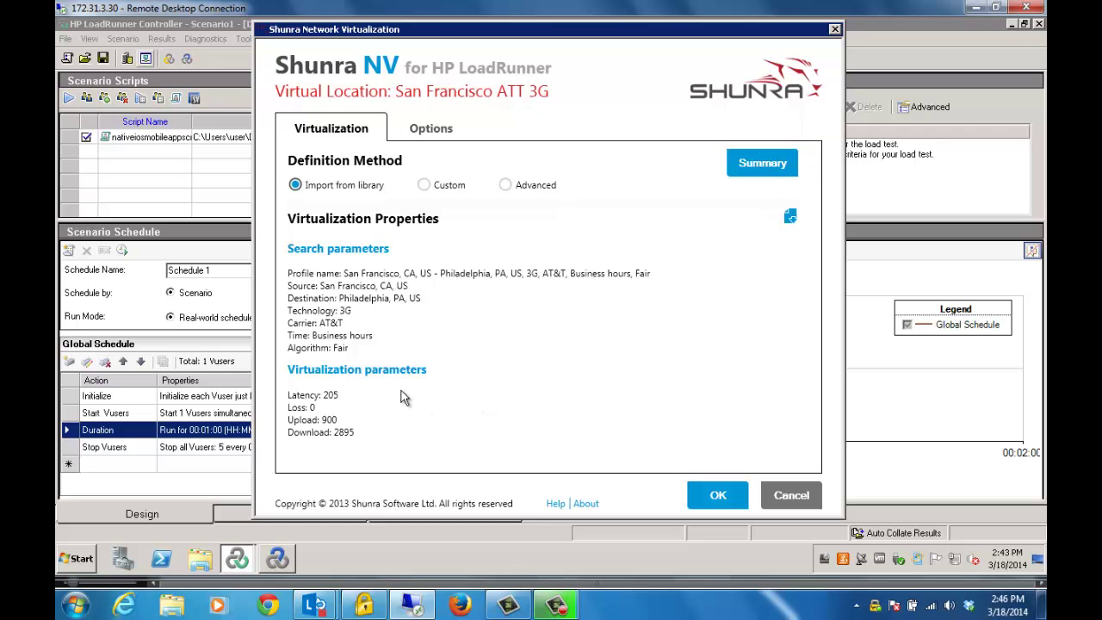
pyautogui.click(719, 497)
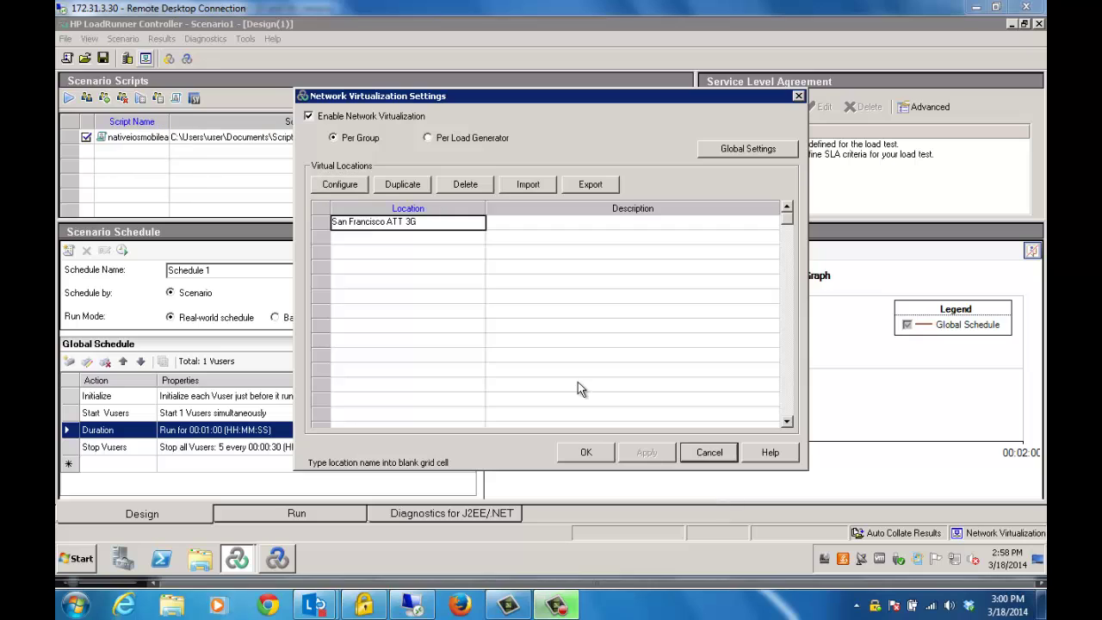
pyautogui.click(586, 451)
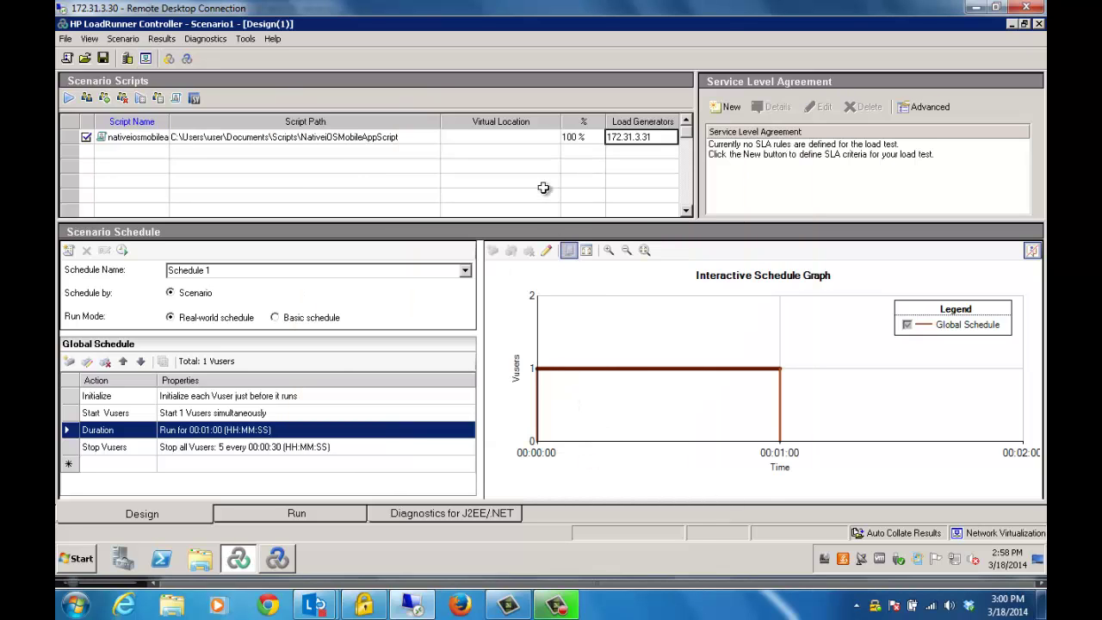
# Step: Assign the San Francisco ATT 3G virtual location to the scenario script, agreeing to disconnect the load generators
pyautogui.click(544, 137)
pyautogui.click(554, 136)
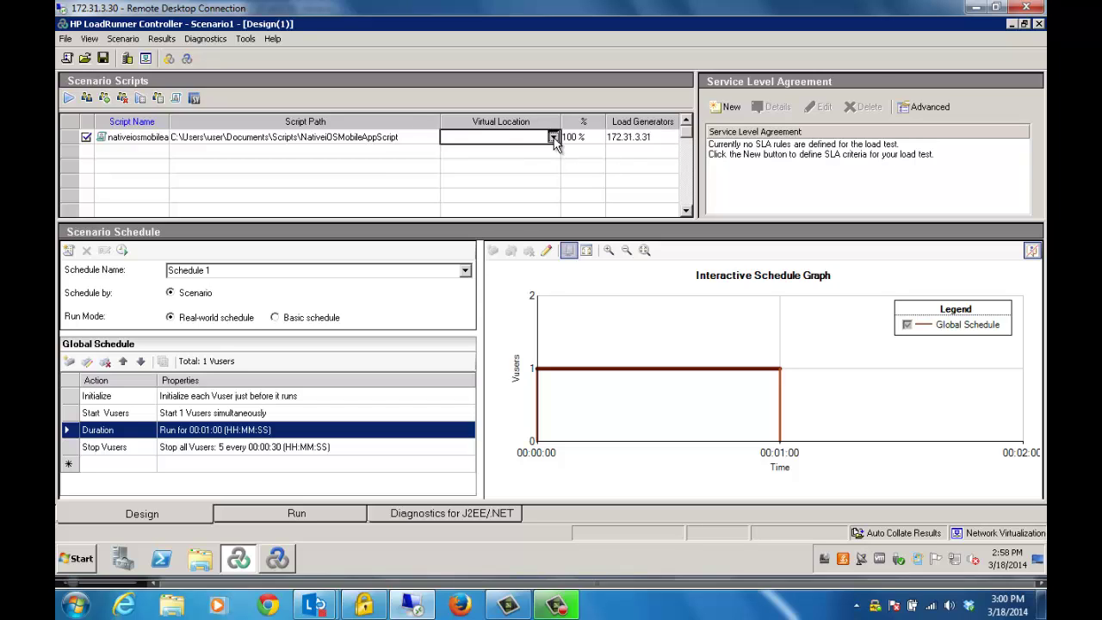
pyautogui.click(546, 164)
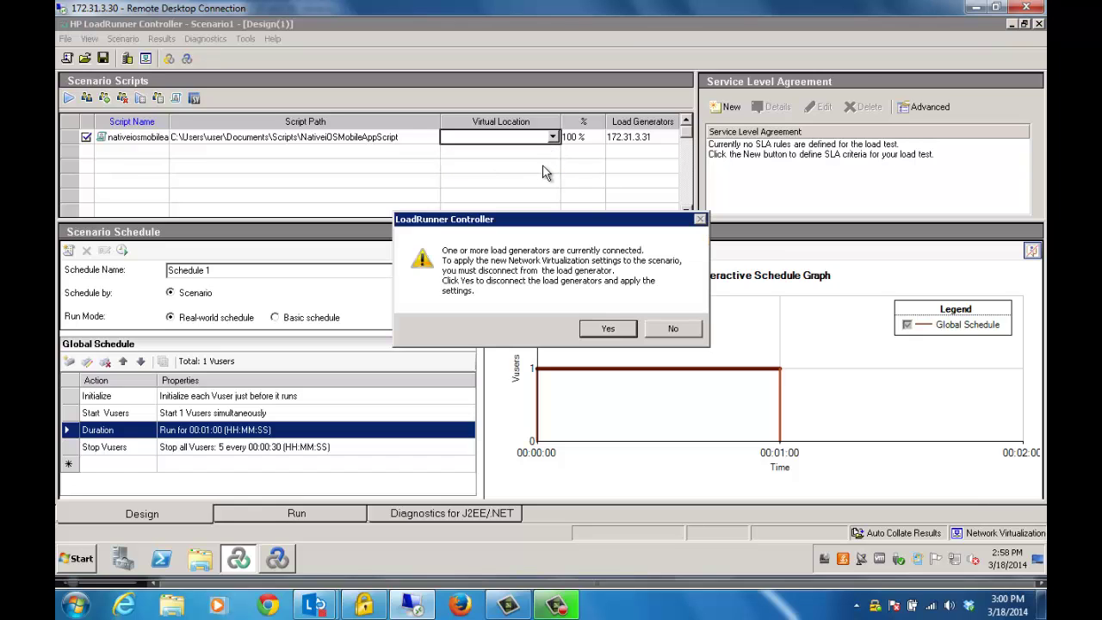
pyautogui.click(608, 329)
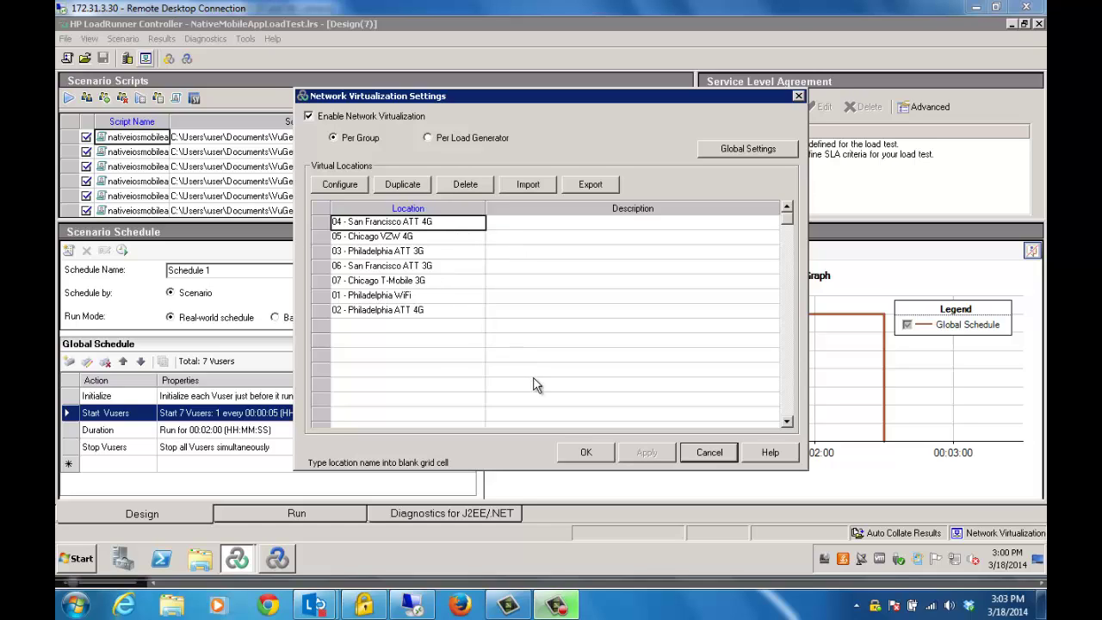
# Step: Close the network virtualization settings and examine the virtual locations assigned to the scripts in the NativeMobileAppLoadTest scenario
pyautogui.click(586, 452)
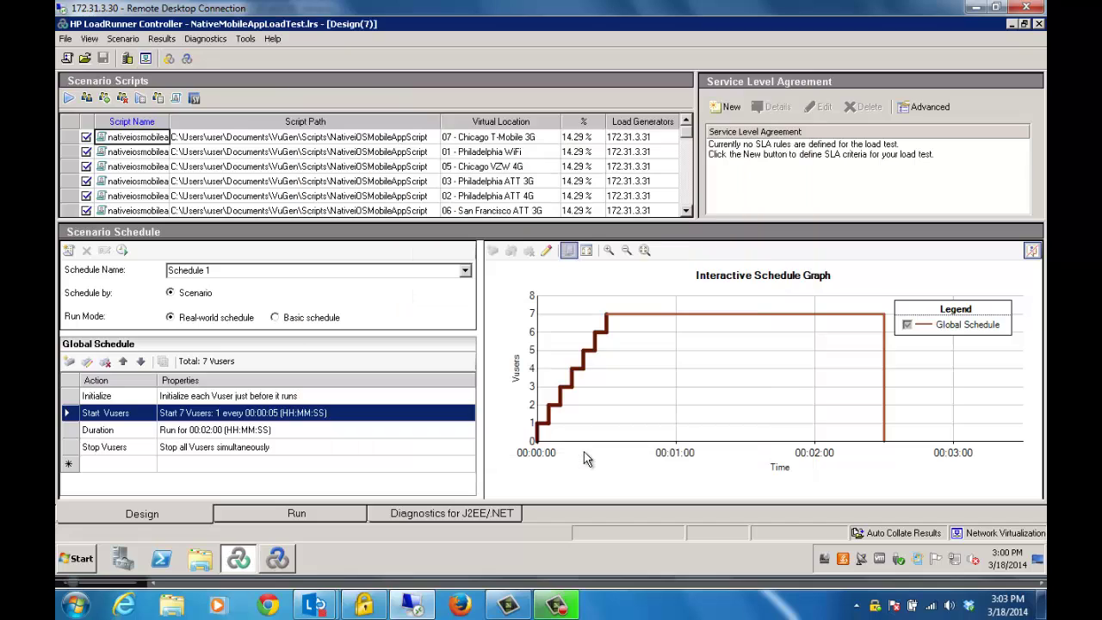
pyautogui.click(689, 209)
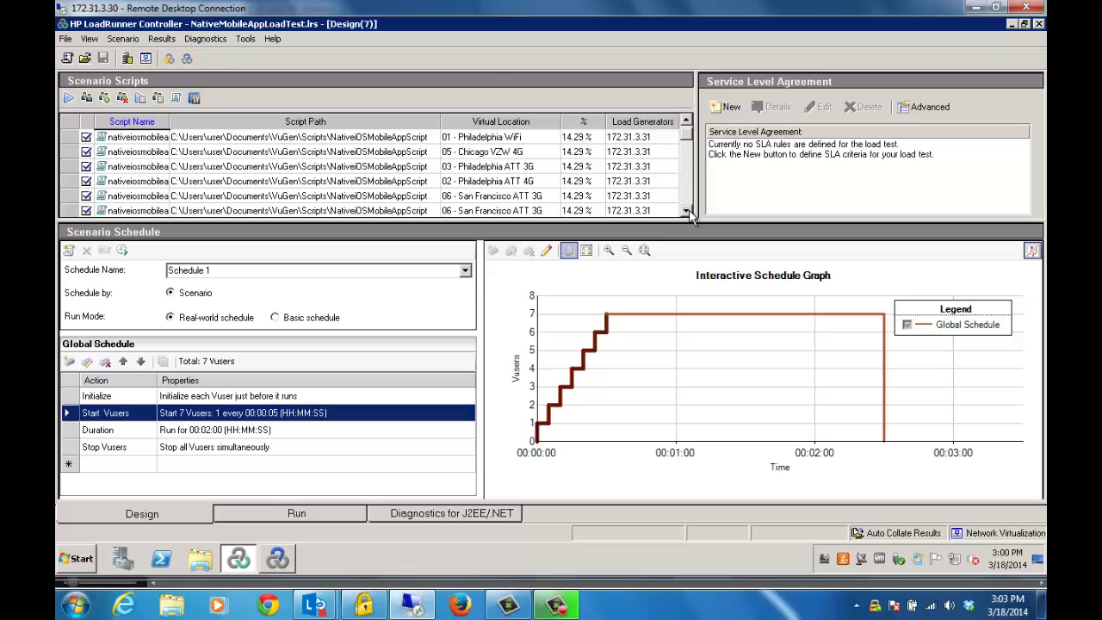
pyautogui.click(689, 209)
pyautogui.click(688, 122)
pyautogui.click(688, 121)
pyautogui.click(689, 211)
pyautogui.click(688, 211)
pyautogui.click(688, 211)
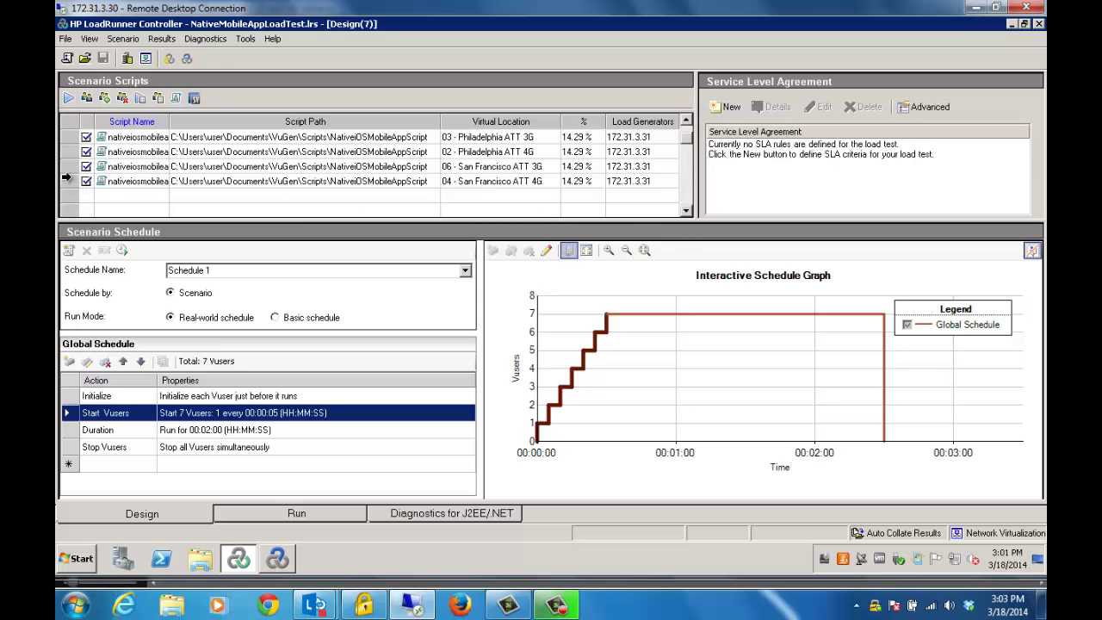
pyautogui.click(68, 183)
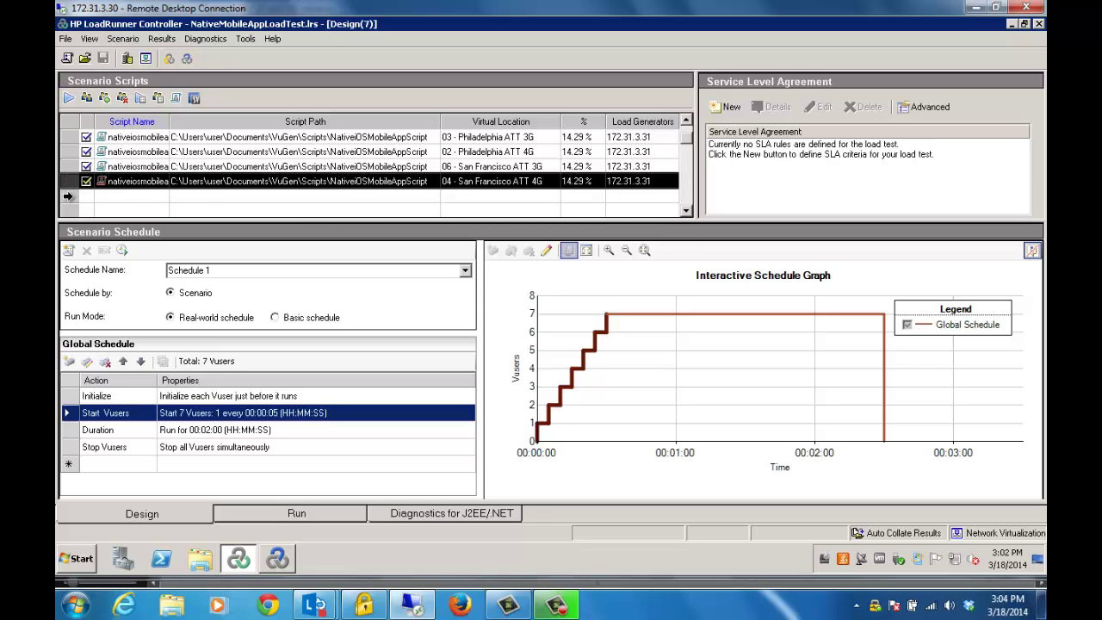
# Step: Paste a copy of the script into the first empty scenario row and assign it the 05 - Chicago VZW 4G virtual location
pyautogui.click(68, 196)
pyautogui.hotkey('ctrl', 'v')
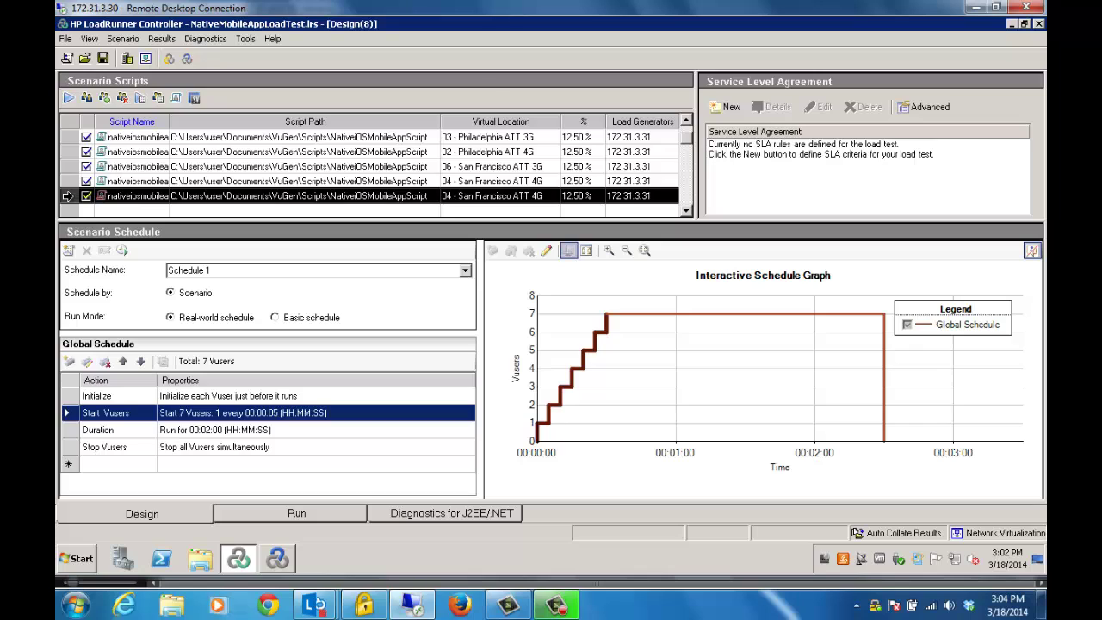
pyautogui.click(482, 197)
pyautogui.click(552, 196)
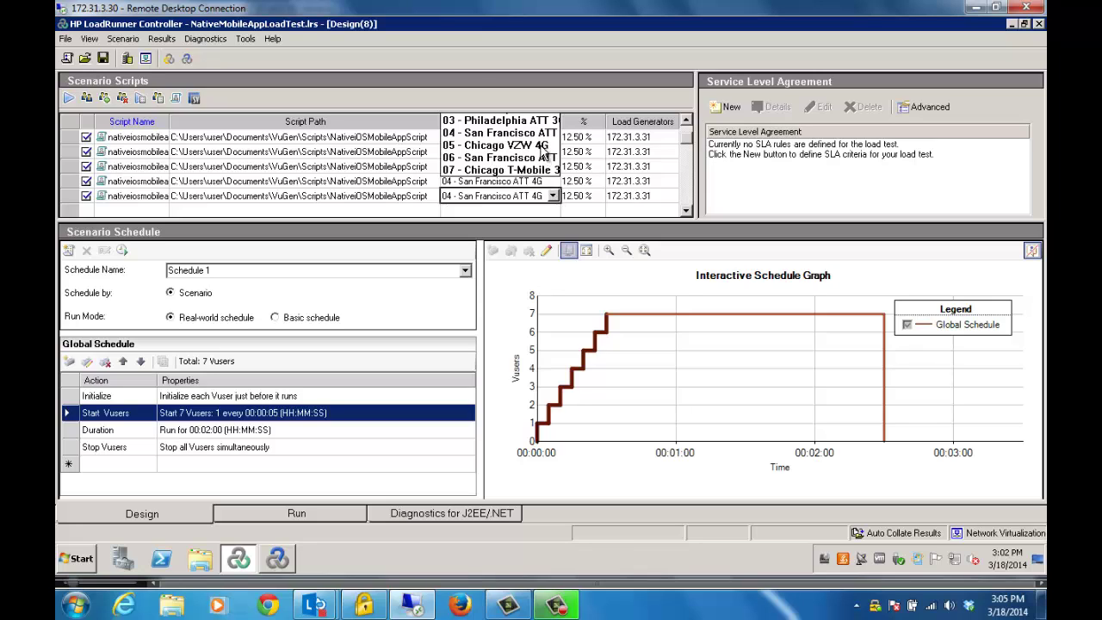
pyautogui.click(542, 147)
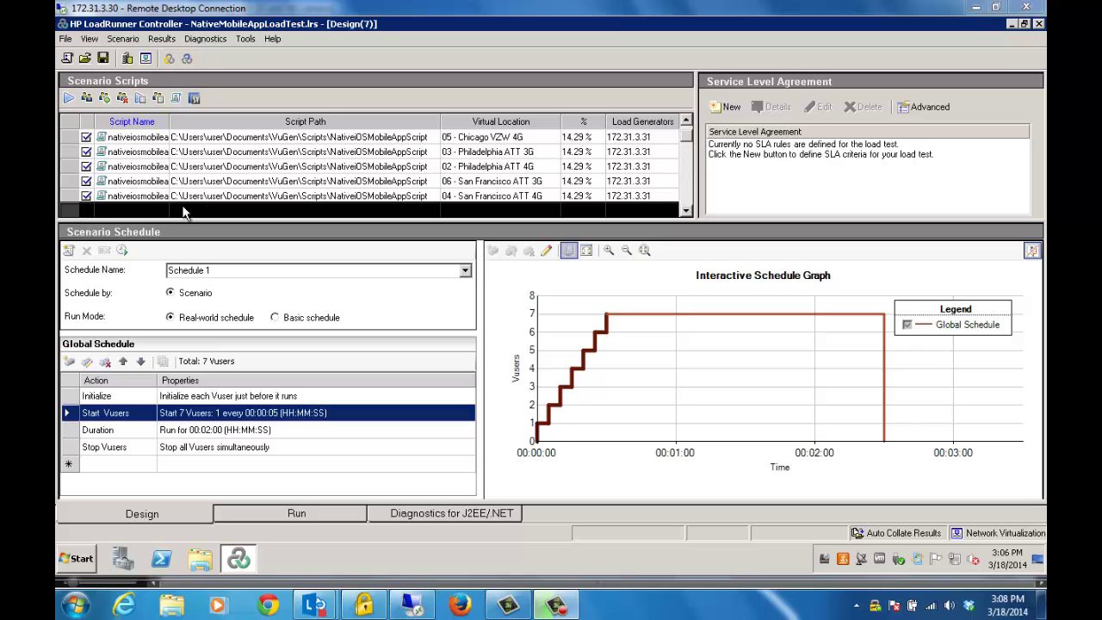
# Step: Review the virtual locations in the scenario scripts, then start the scenario and agree to overwrite the existing results directory
pyautogui.click(686, 121)
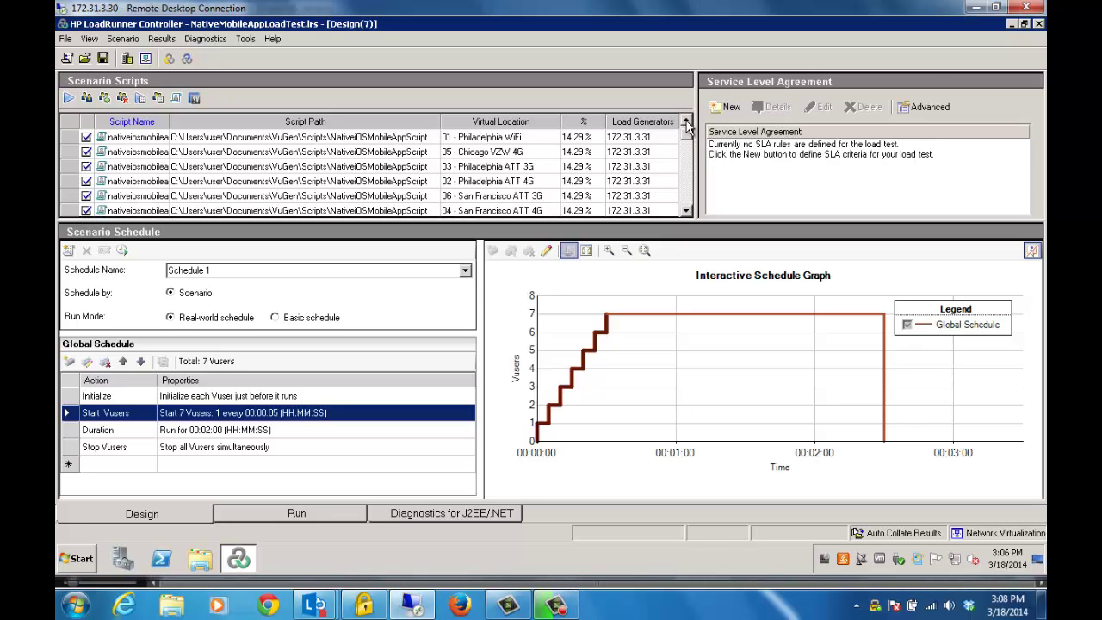
pyautogui.click(686, 121)
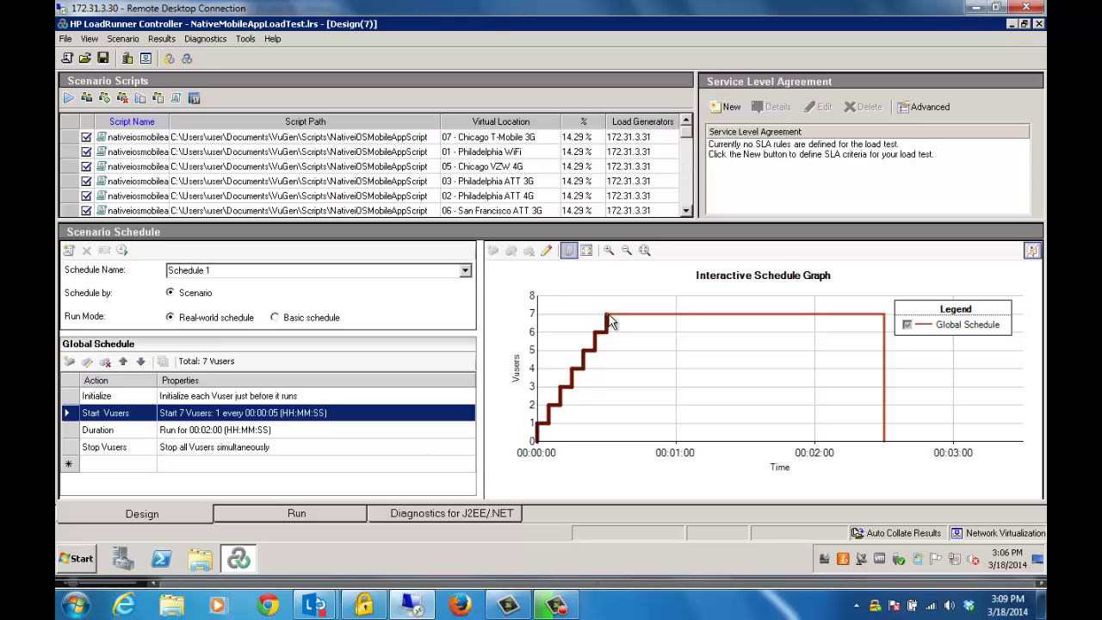
pyautogui.click(67, 100)
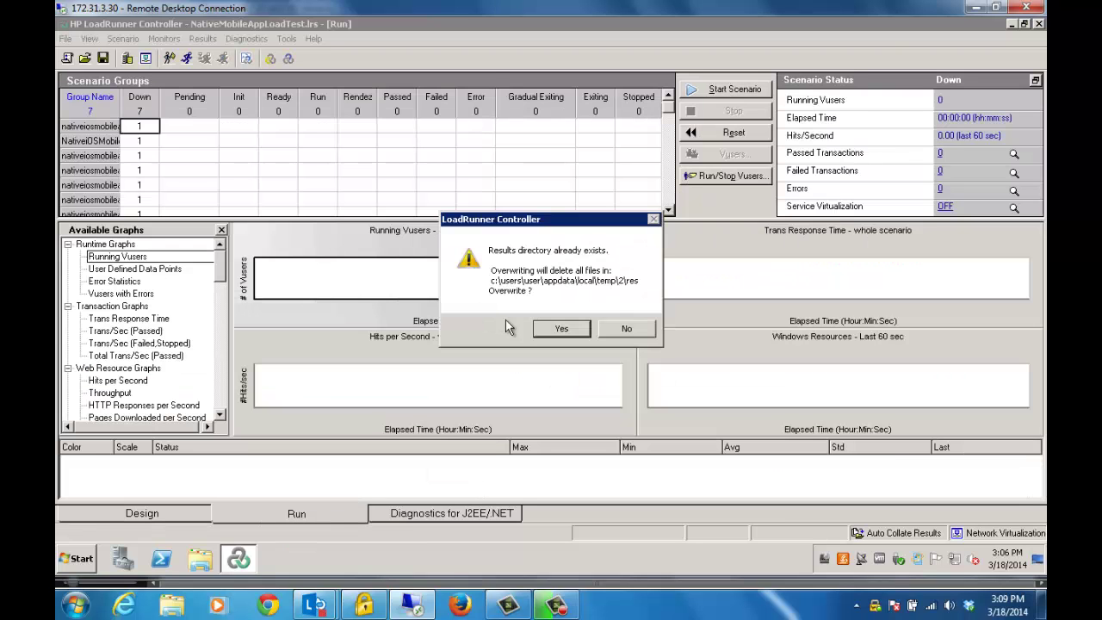
pyautogui.click(556, 323)
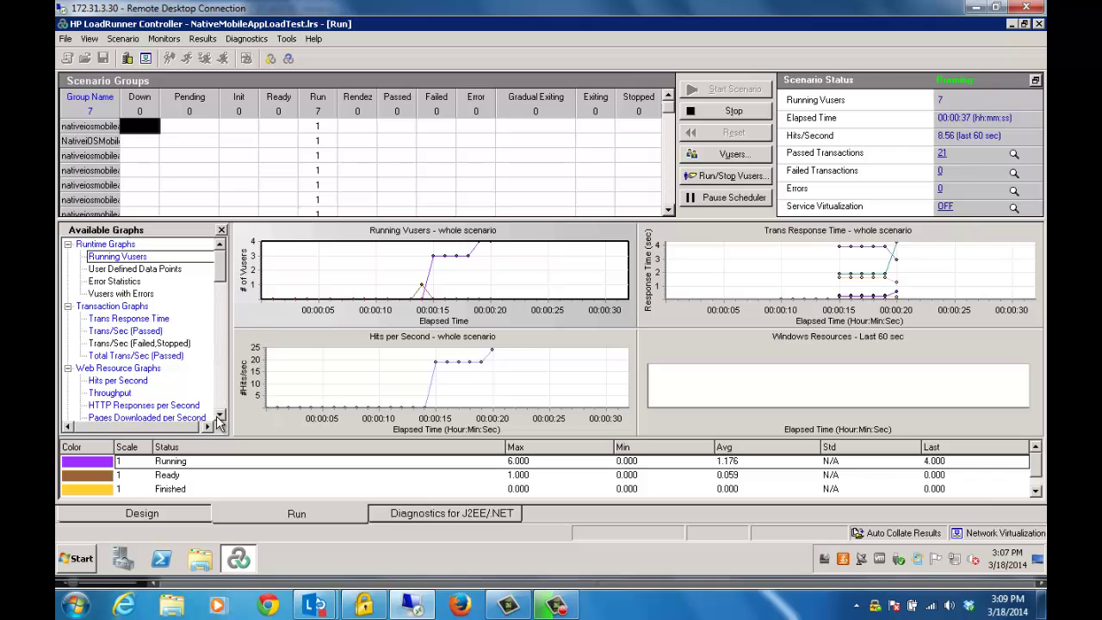
# Step: Show the Shunra Average Latency graph in place of Windows Resources and Average Throughput in place of Hits per Second
pyautogui.moveTo(219, 419); pyautogui.dragTo(221, 418)
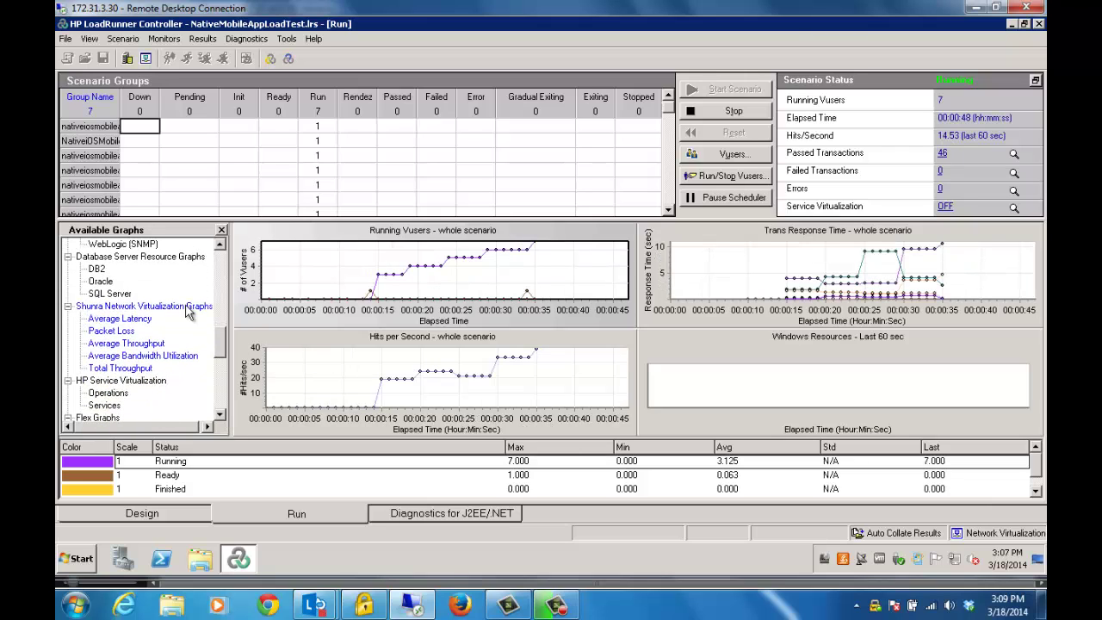
pyautogui.click(127, 321)
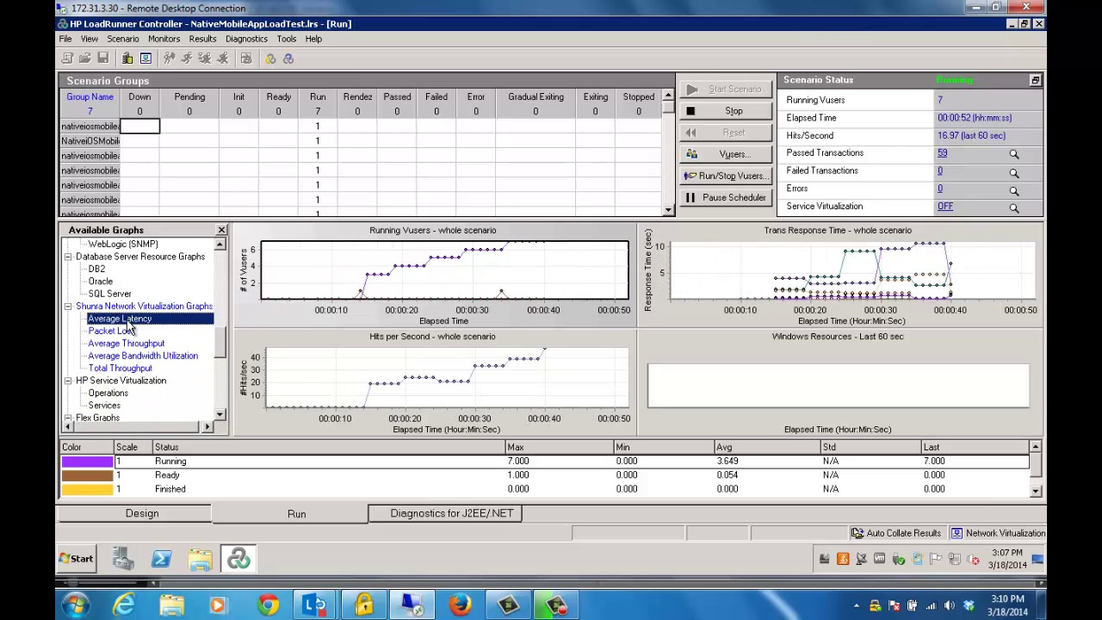
pyautogui.moveTo(126, 324); pyautogui.dragTo(729, 401)
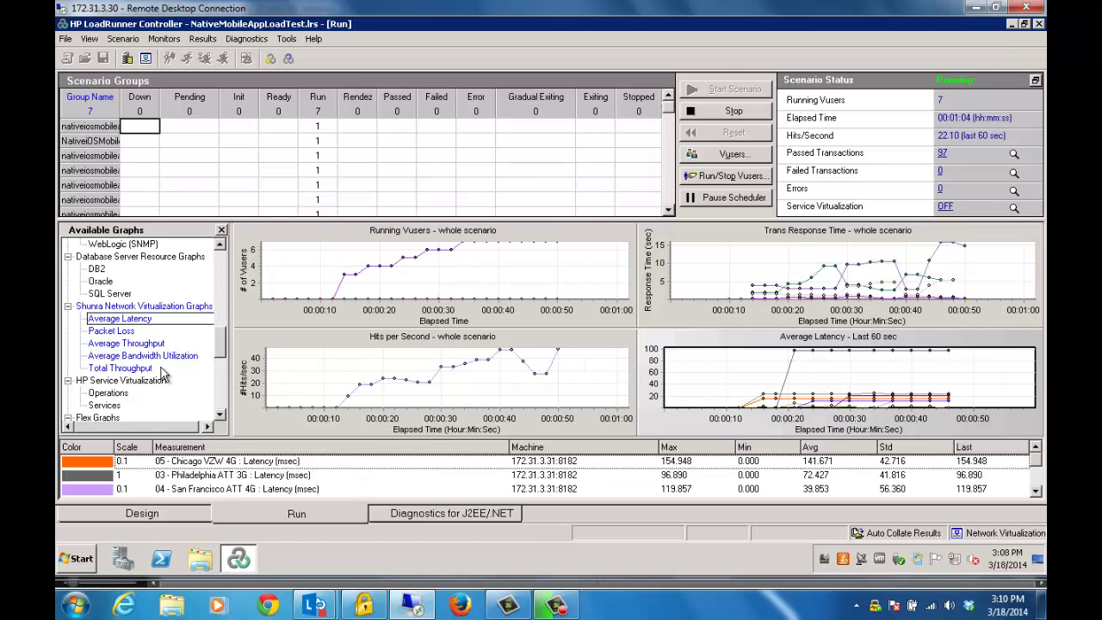
pyautogui.click(132, 343)
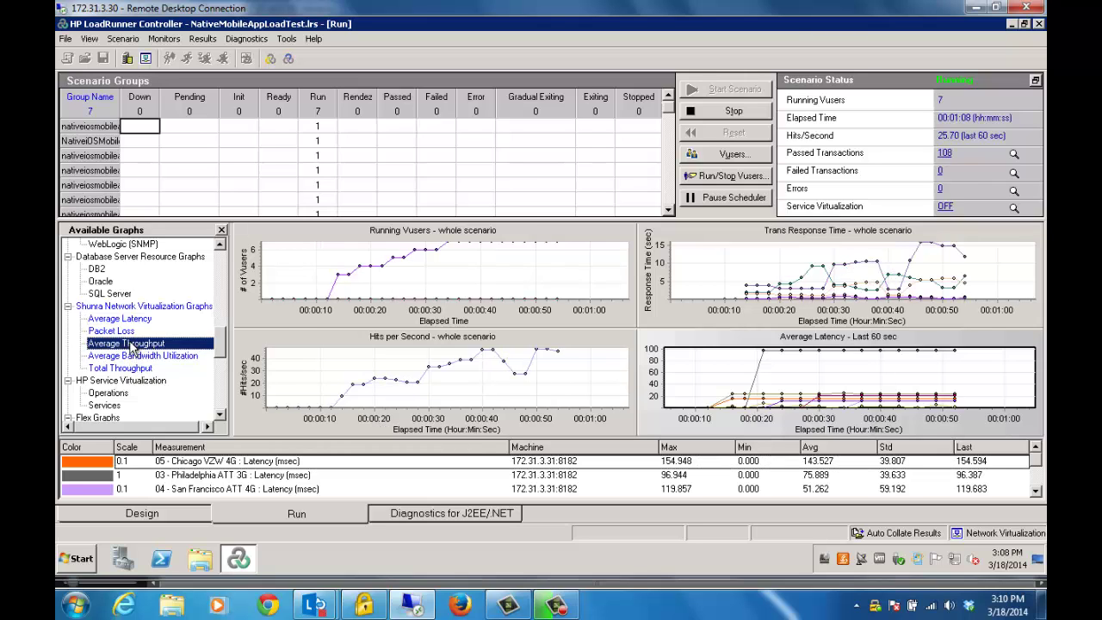
pyautogui.moveTo(132, 345); pyautogui.dragTo(318, 379)
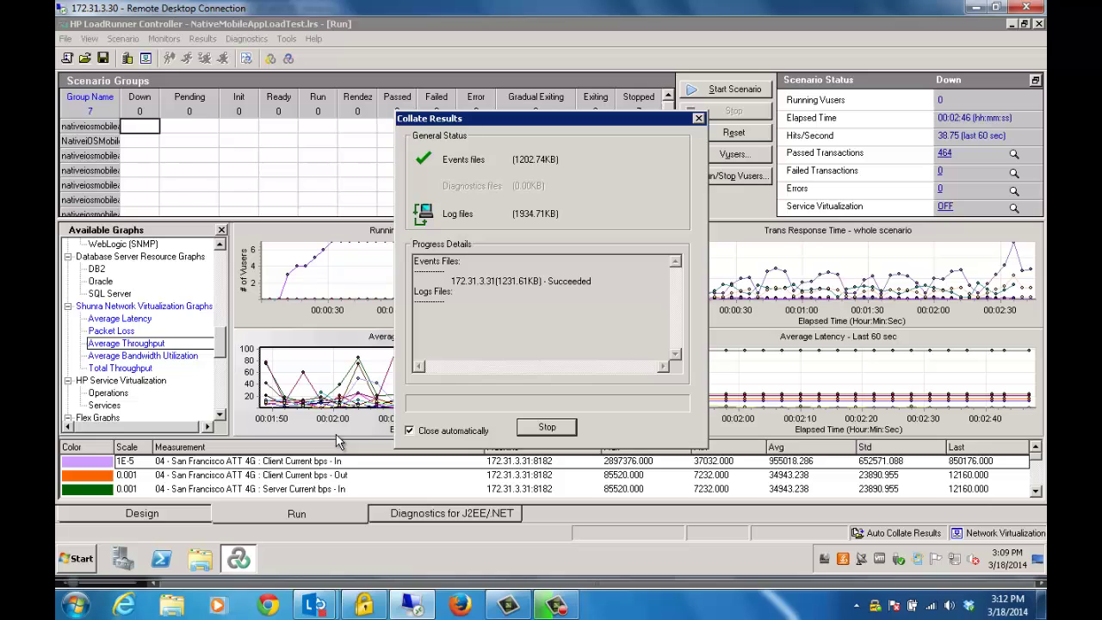
# Step: Analyze the scenario results in LoadRunner Analysis and display the Average Transaction Response Time graph
pyautogui.click(203, 40)
pyautogui.click(217, 50)
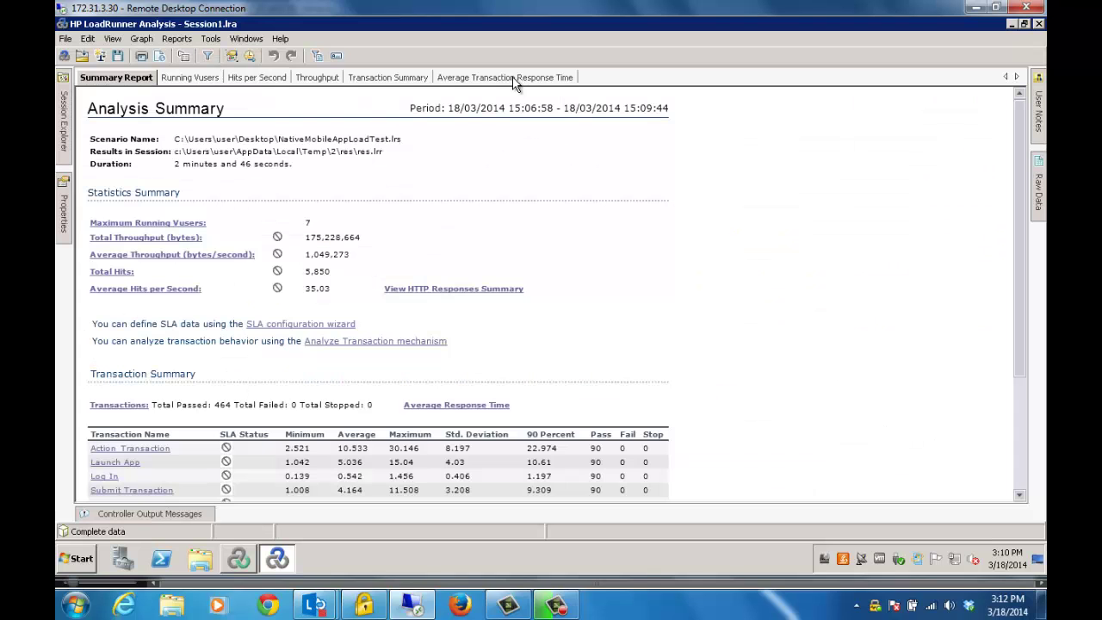
pyautogui.click(515, 78)
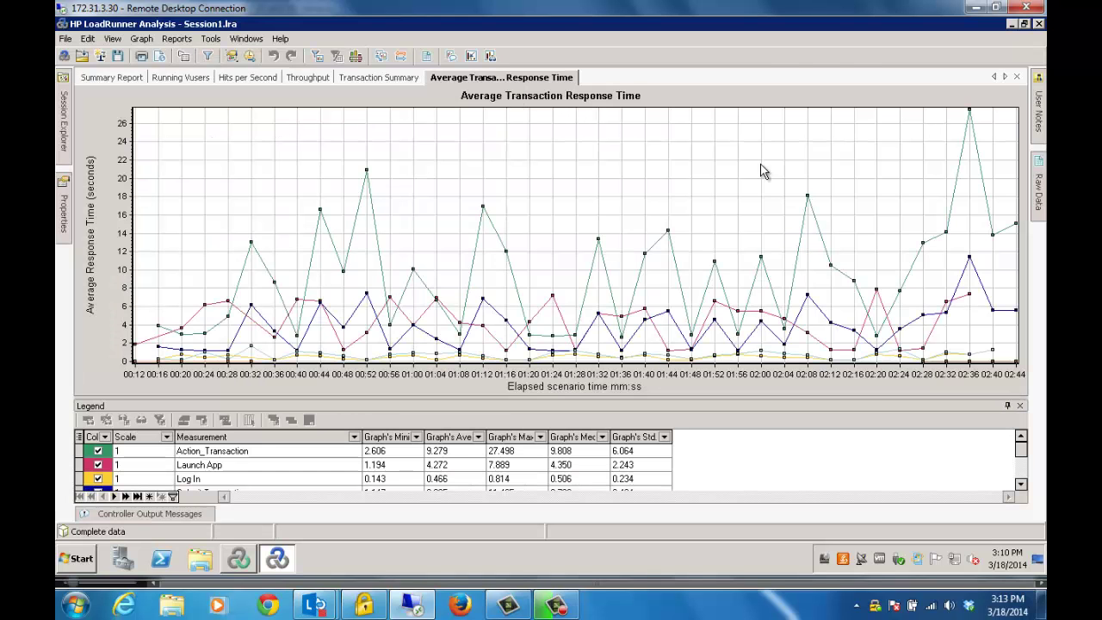
# Step: Add Location Name as a group-by field in the Average Transaction Response Time graph's filter settings
pyautogui.rightClick(266, 203)
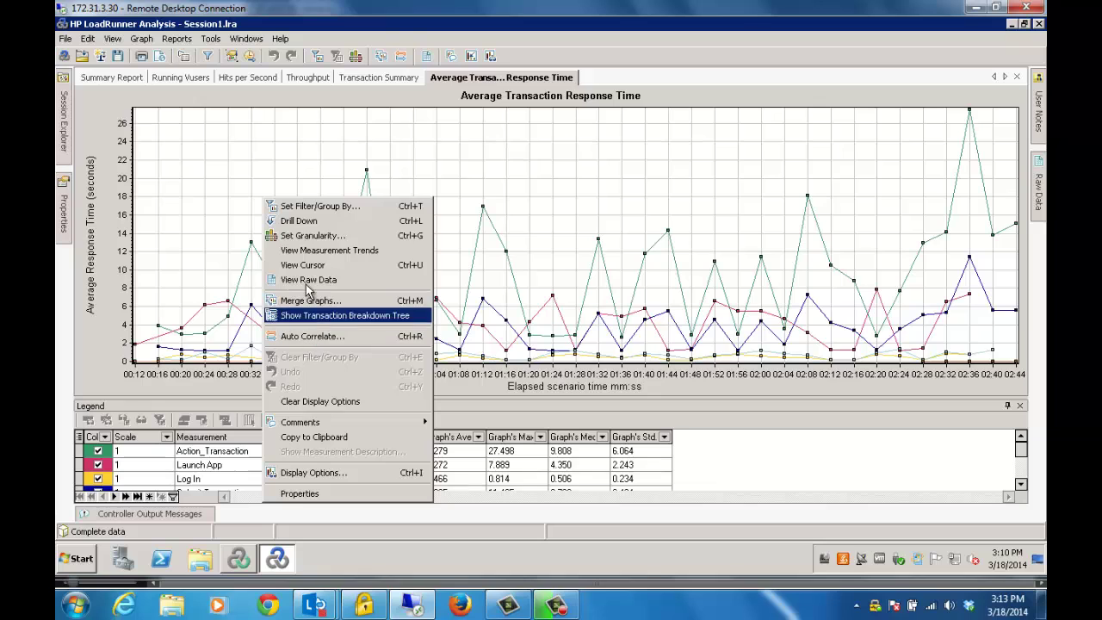
pyautogui.click(315, 215)
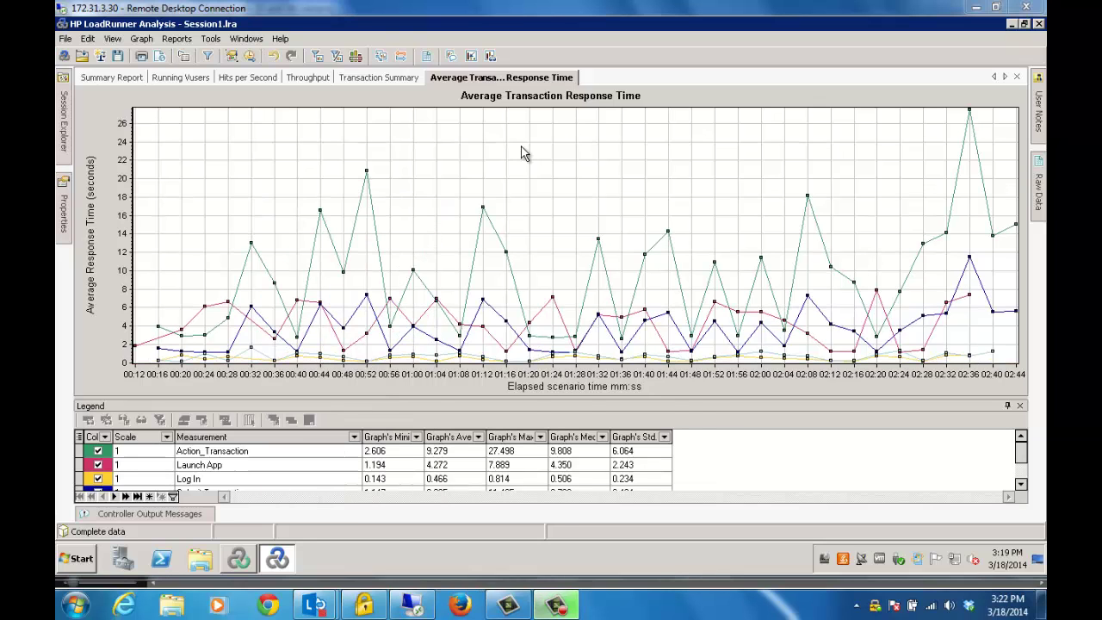
pyautogui.rightClick(520, 153)
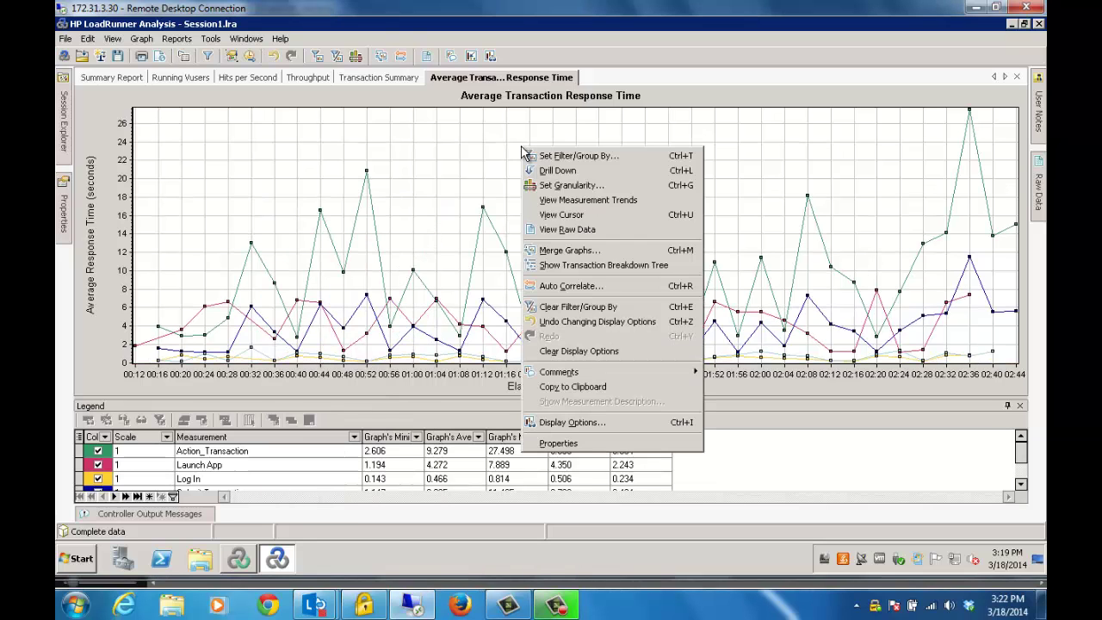
pyautogui.click(542, 157)
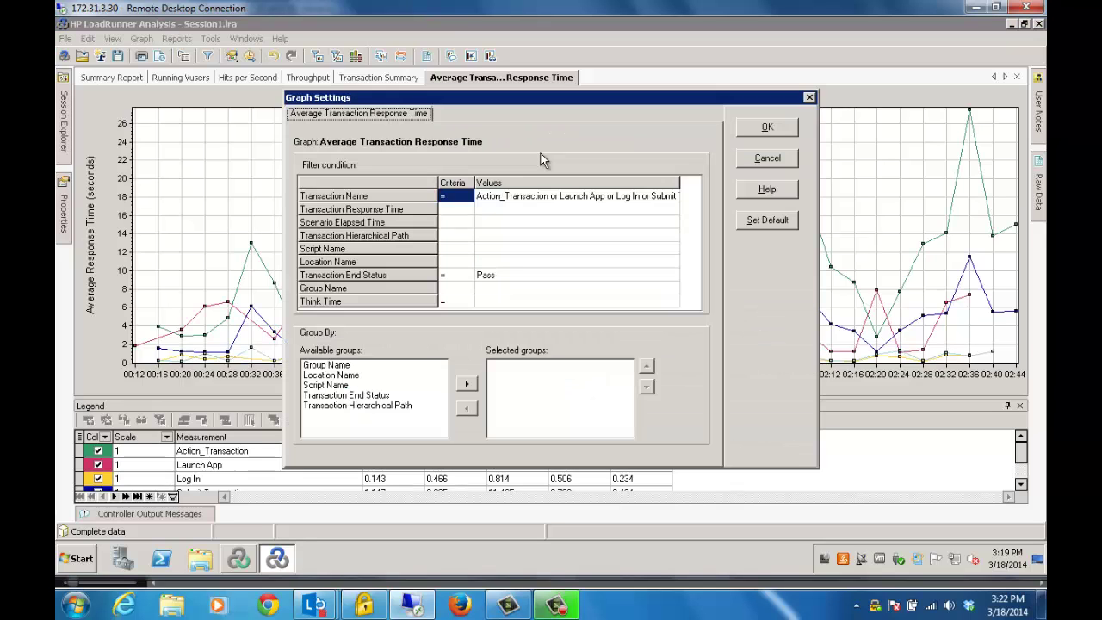
pyautogui.click(353, 375)
pyautogui.click(467, 385)
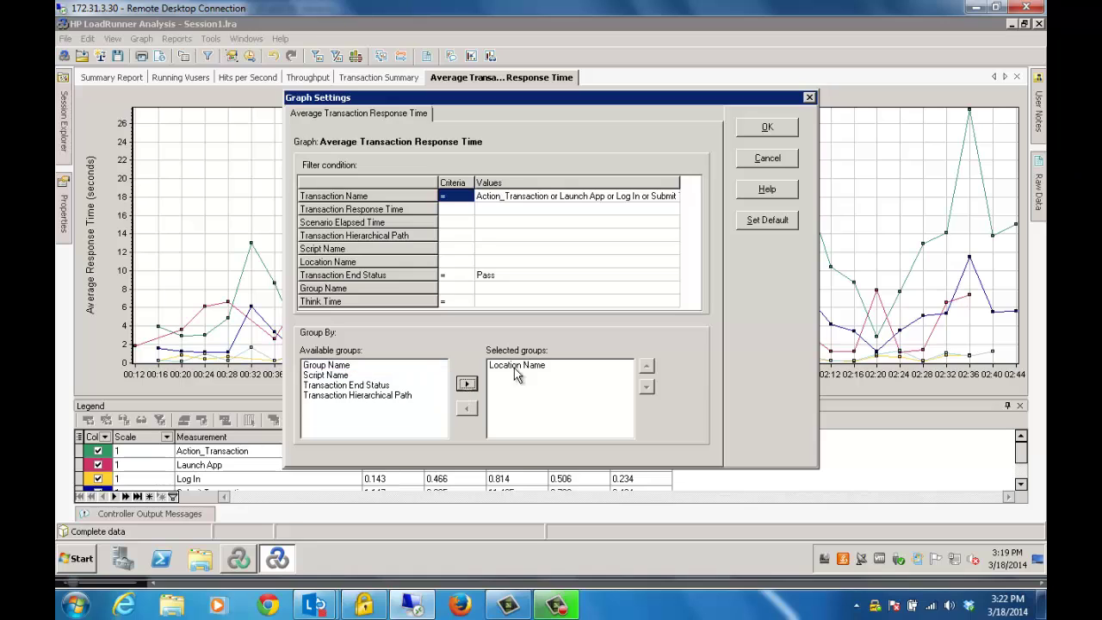
# Step: Exclude the Log In and View Account transactions from the Transaction Name filter and apply the graph settings
pyautogui.click(646, 196)
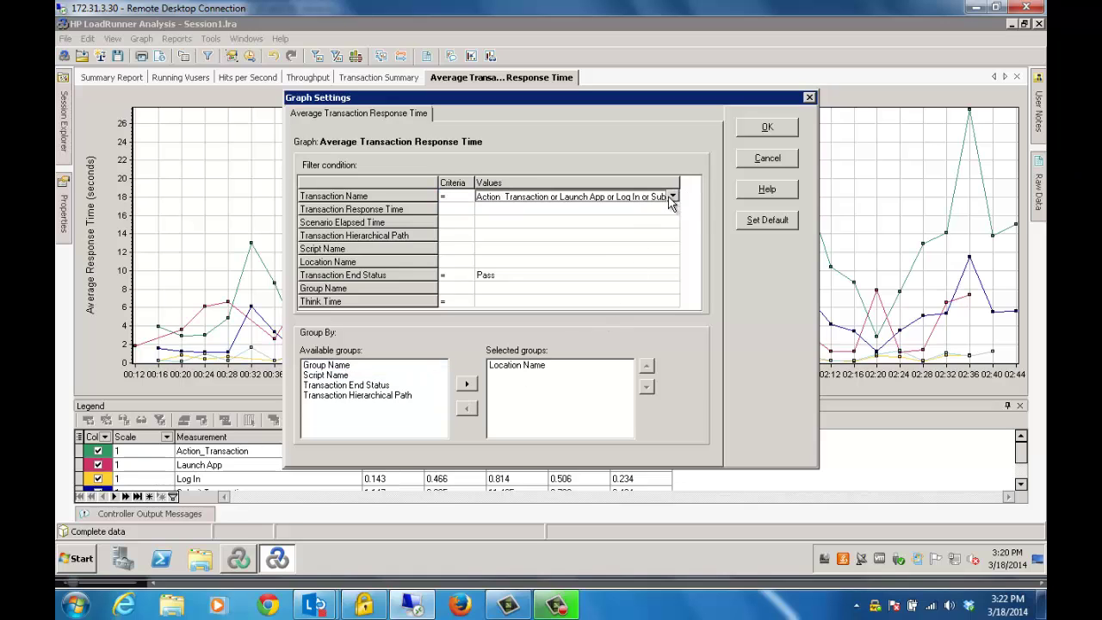
pyautogui.click(671, 197)
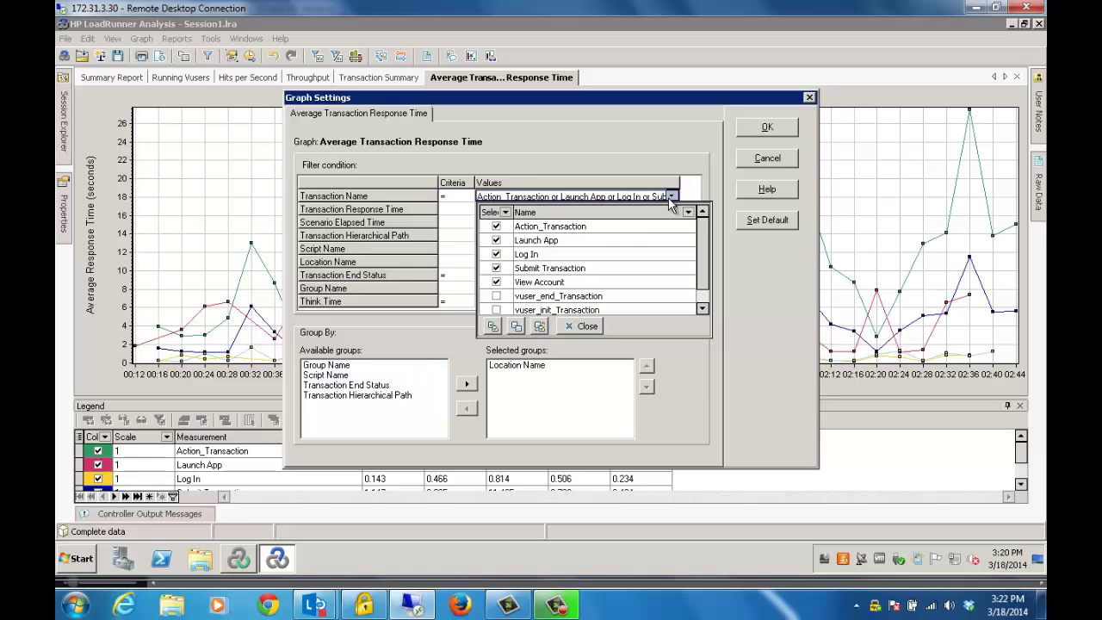
pyautogui.click(497, 255)
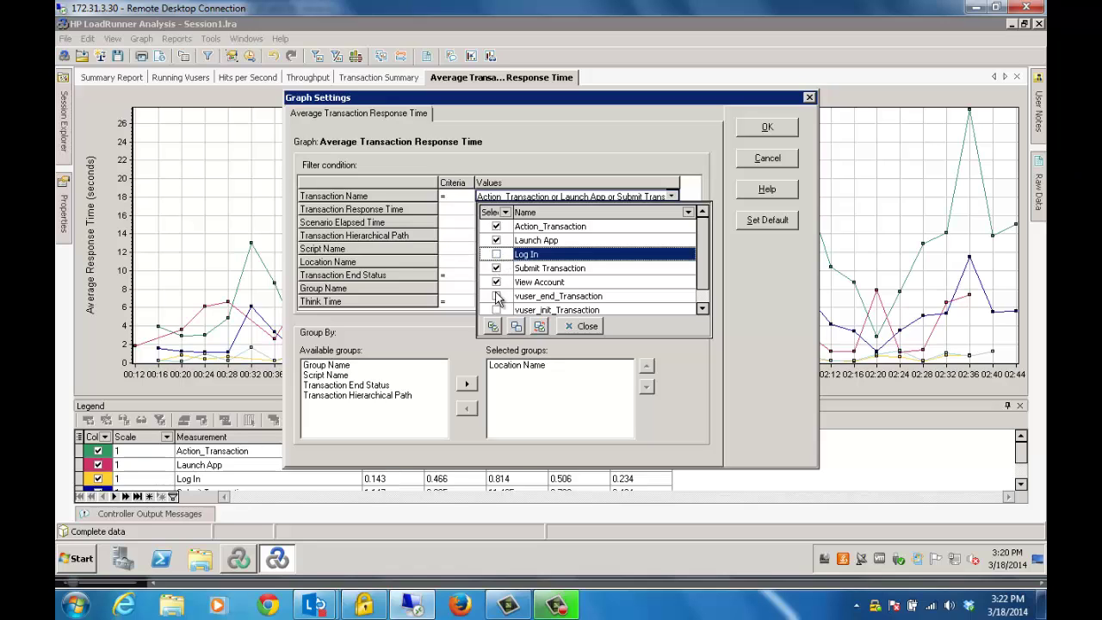
pyautogui.click(497, 283)
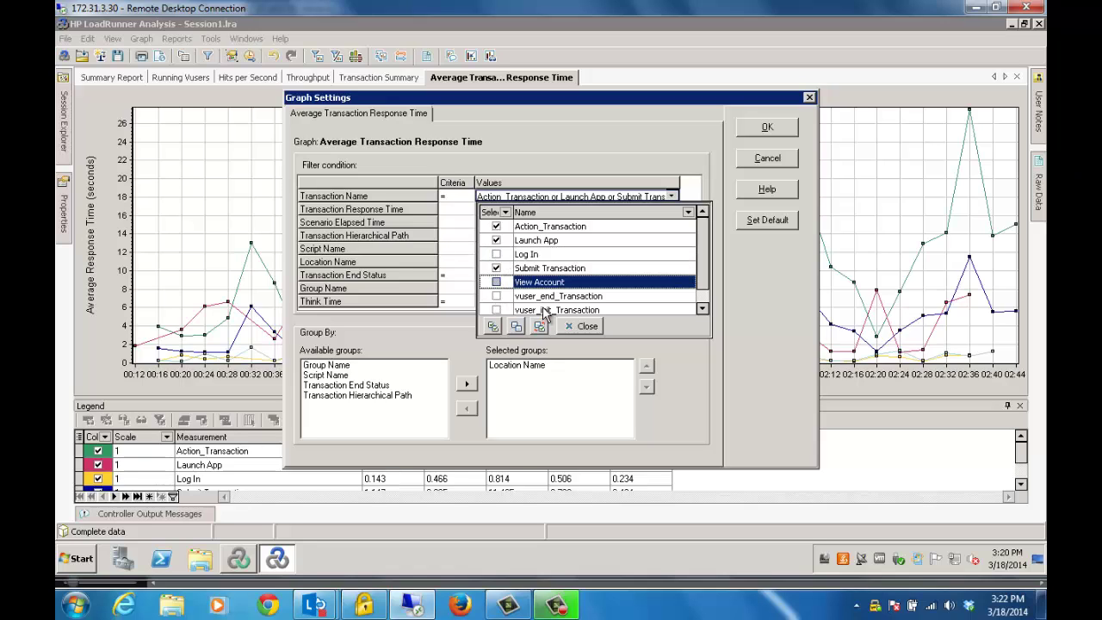
pyautogui.click(579, 326)
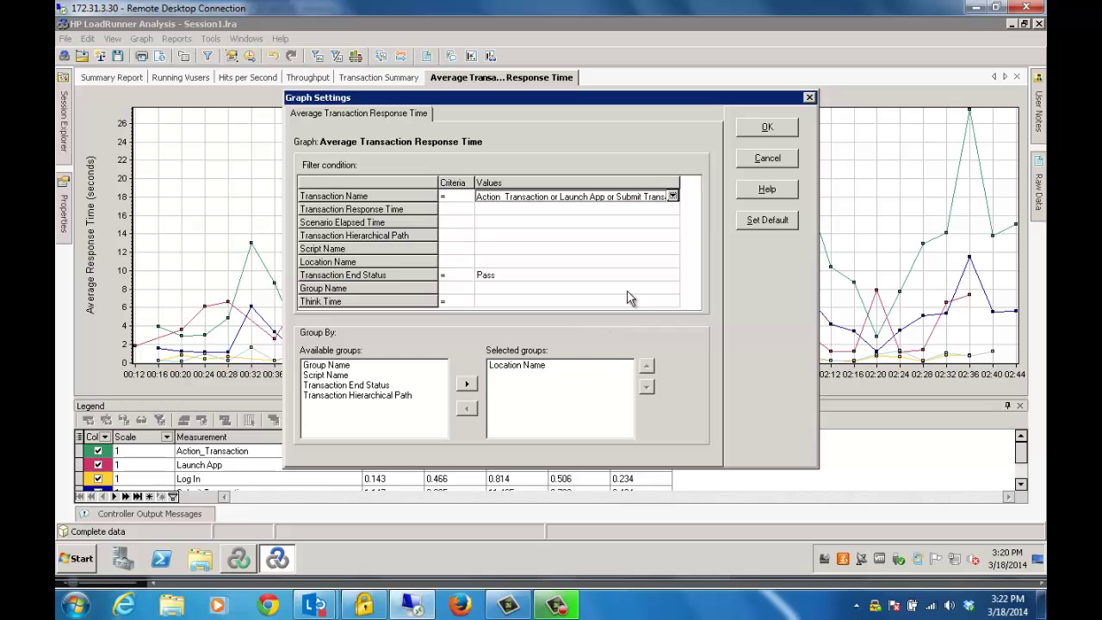
pyautogui.click(783, 130)
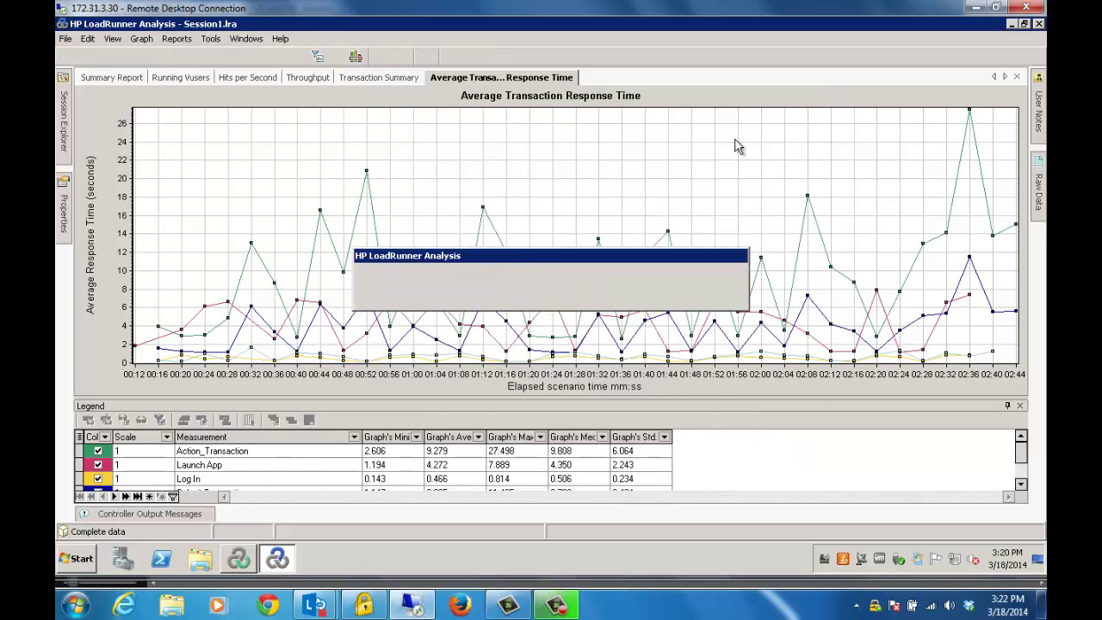
# Step: Change the Average Transaction Response Time graph's type to Bar in the display options and close them
pyautogui.rightClick(465, 180)
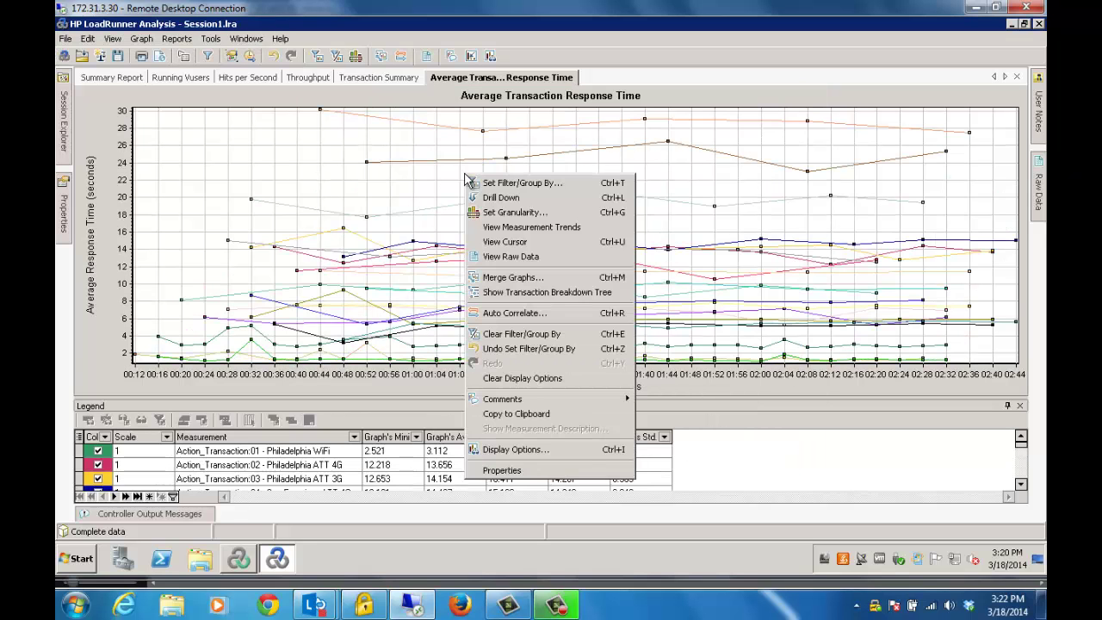
pyautogui.click(514, 449)
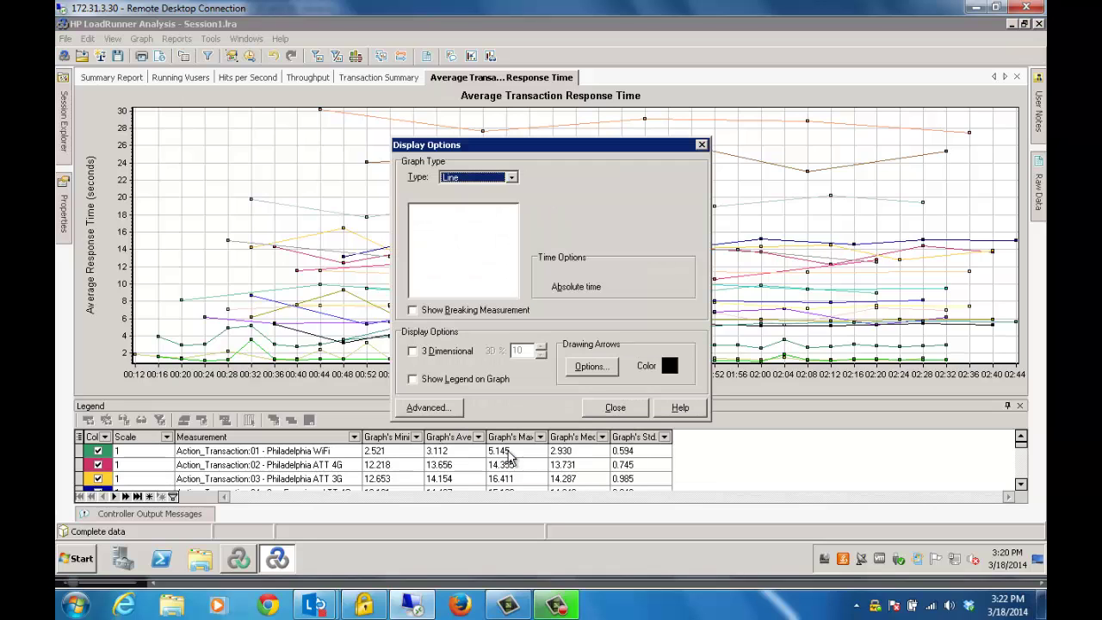
pyautogui.click(511, 178)
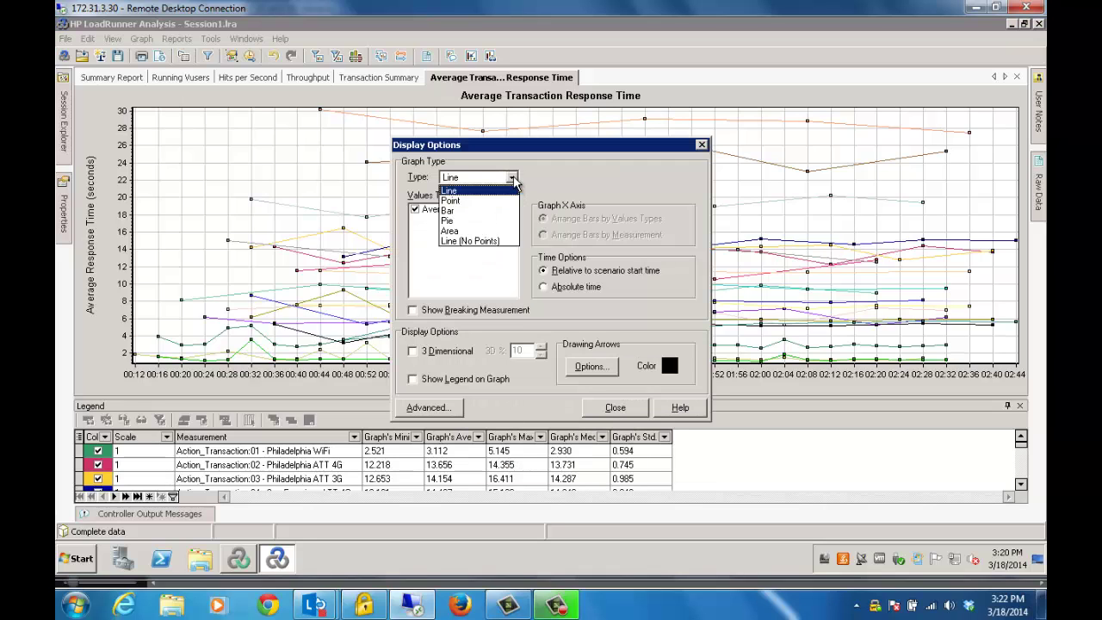
pyautogui.click(469, 212)
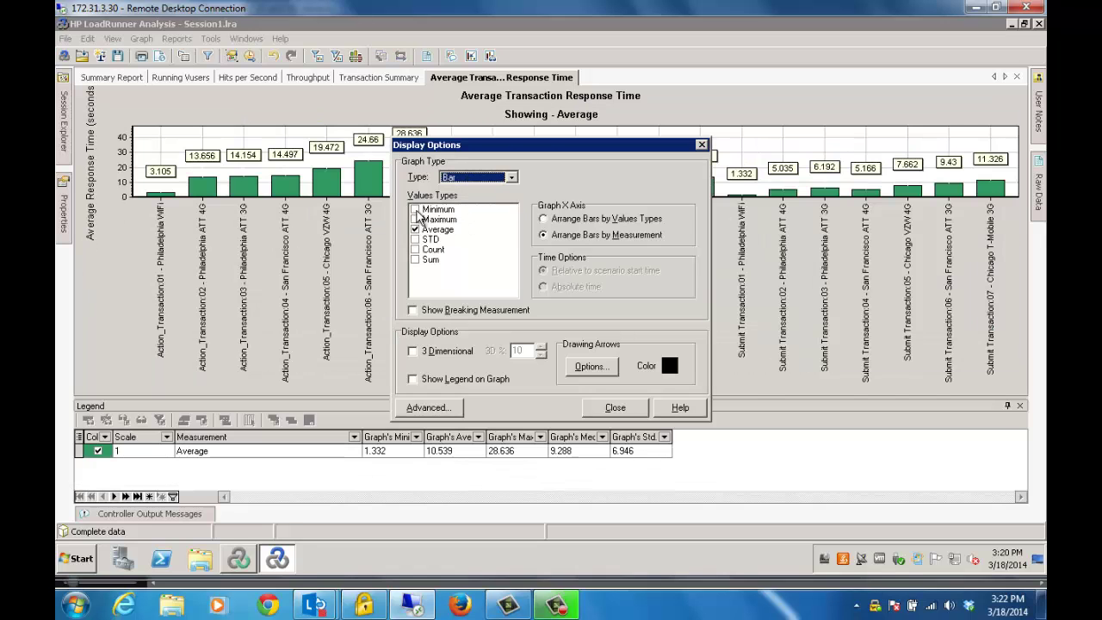
pyautogui.click(620, 408)
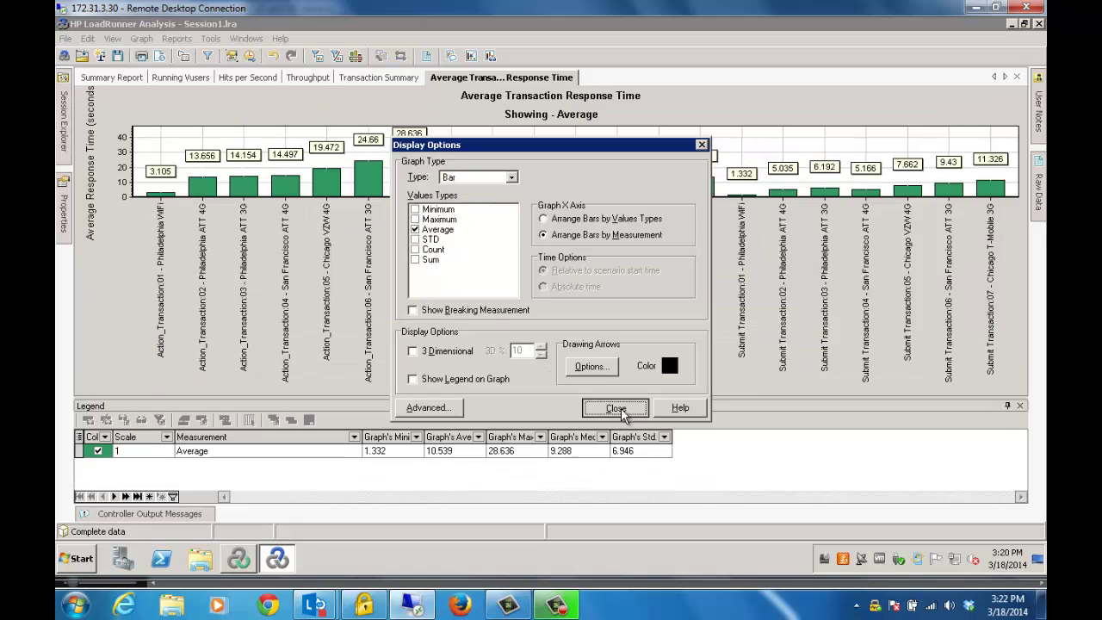